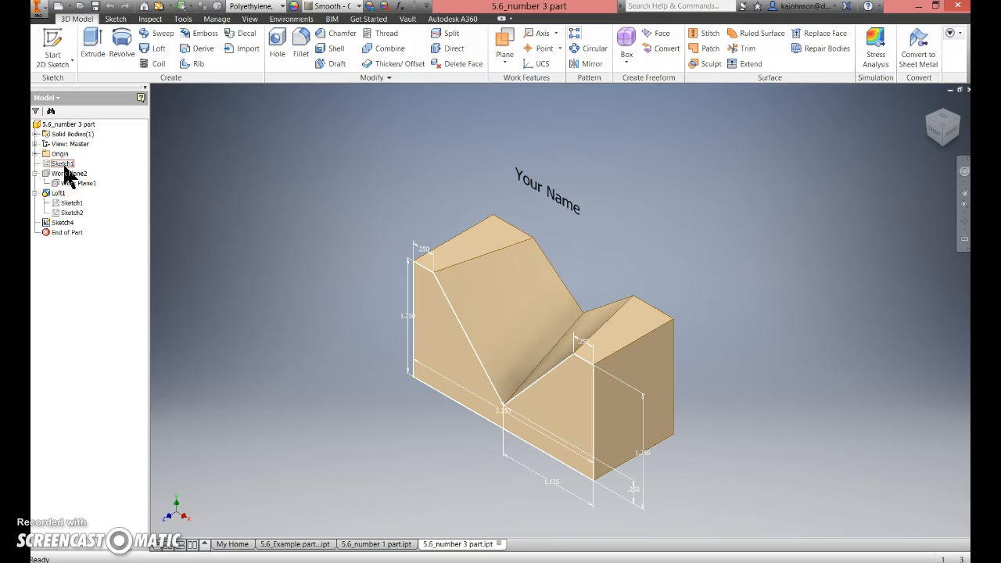
- Examine how the finished example part is built from its sketches, work plane, loft and text sketch
left_click(81, 184)
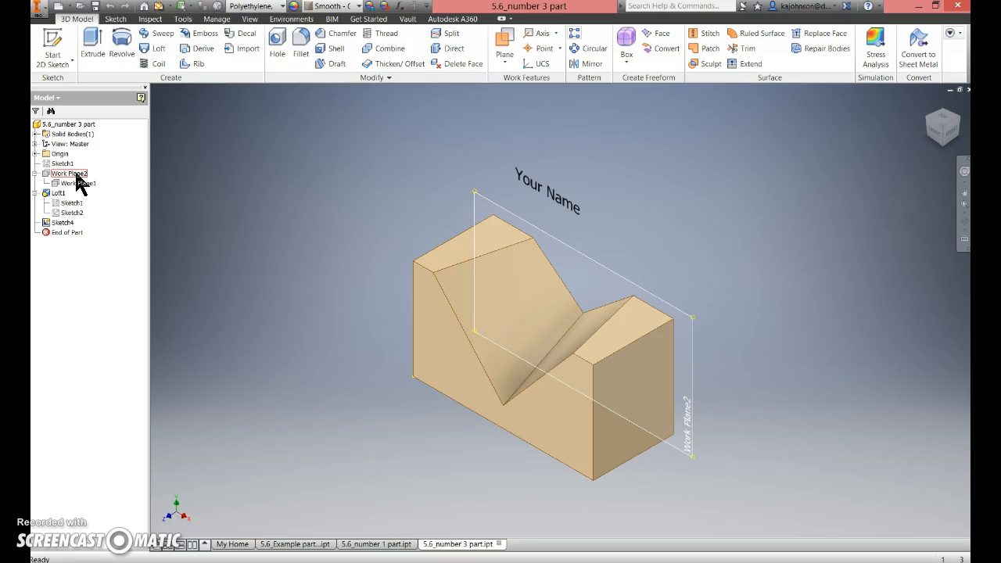
left_click(74, 215)
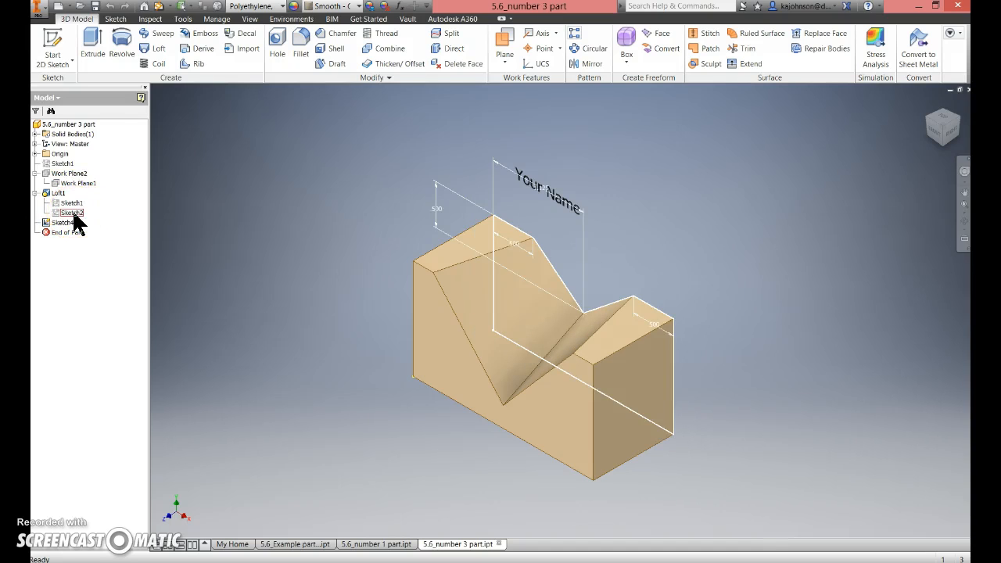
left_click(58, 194)
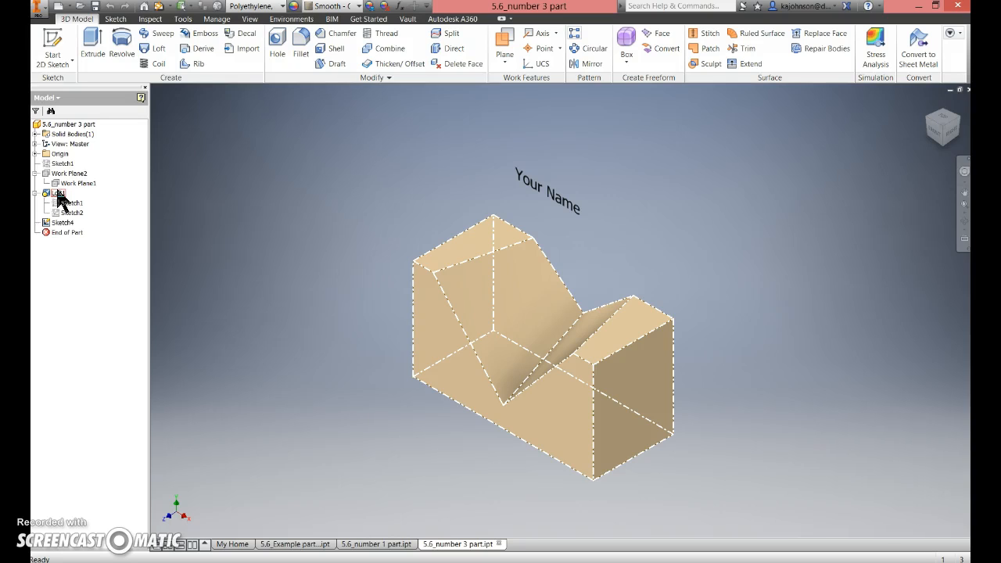
left_click(62, 223)
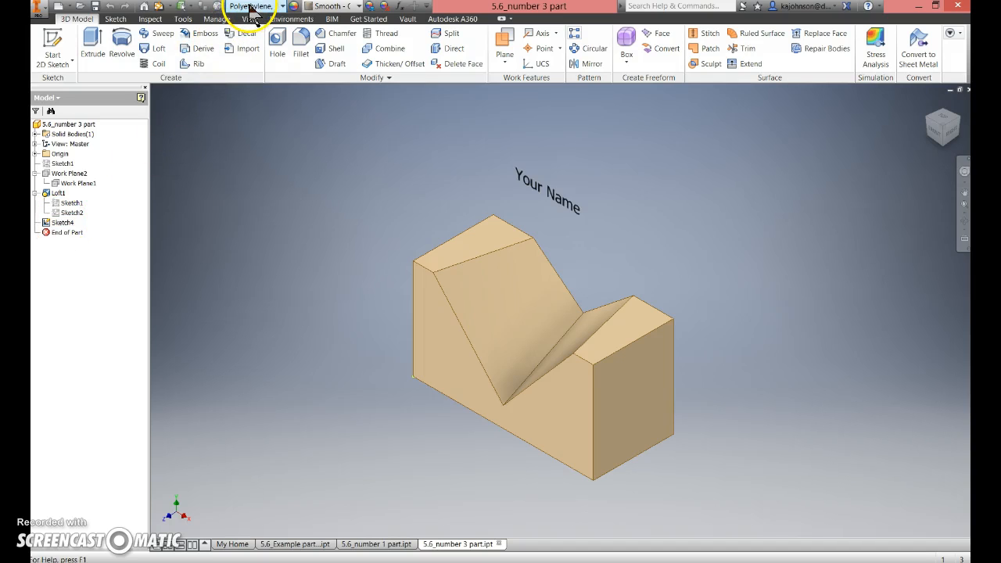
- Create a new part file from the metric Standard (mm).ipt template
left_click(35, 10)
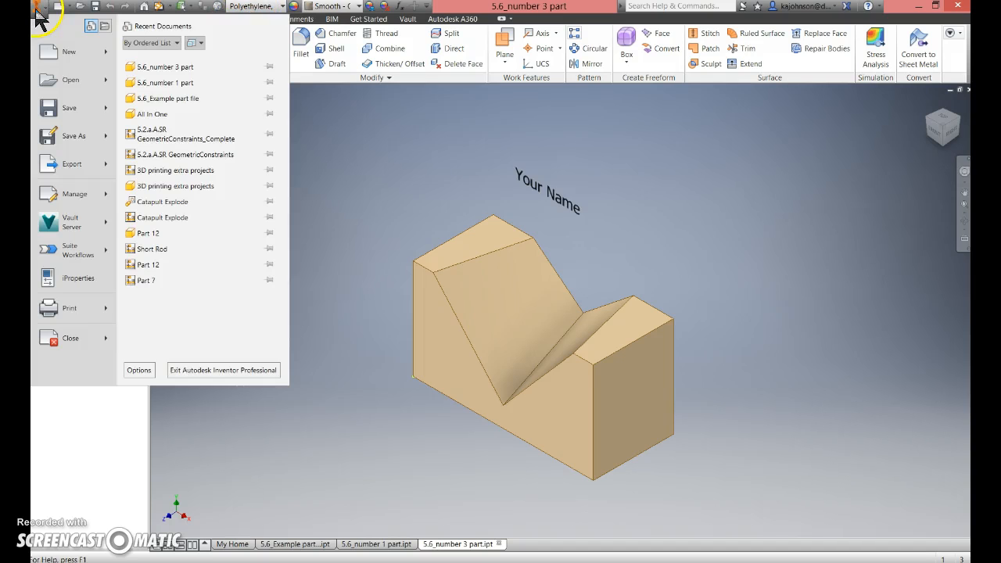
left_click(67, 53)
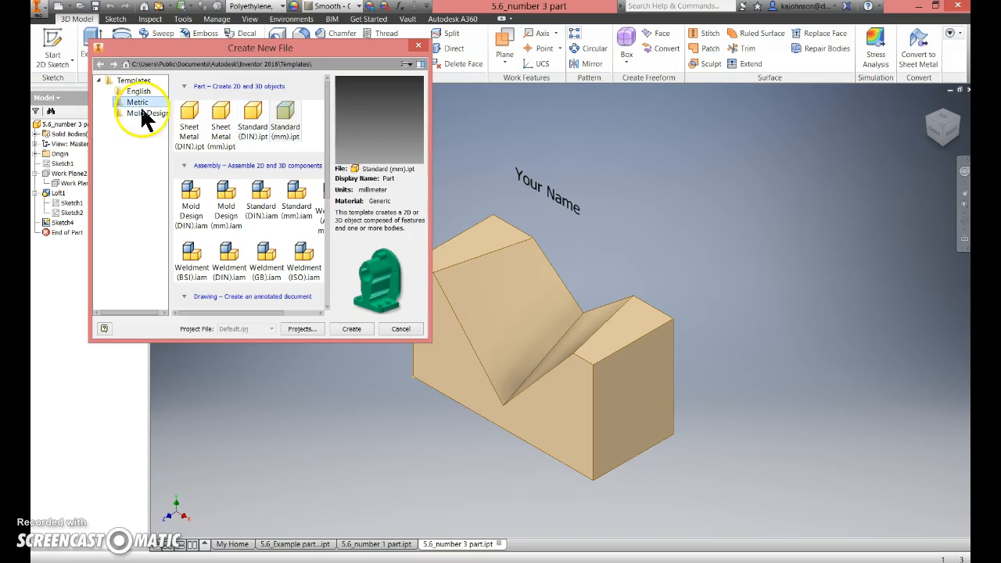
left_click(141, 93)
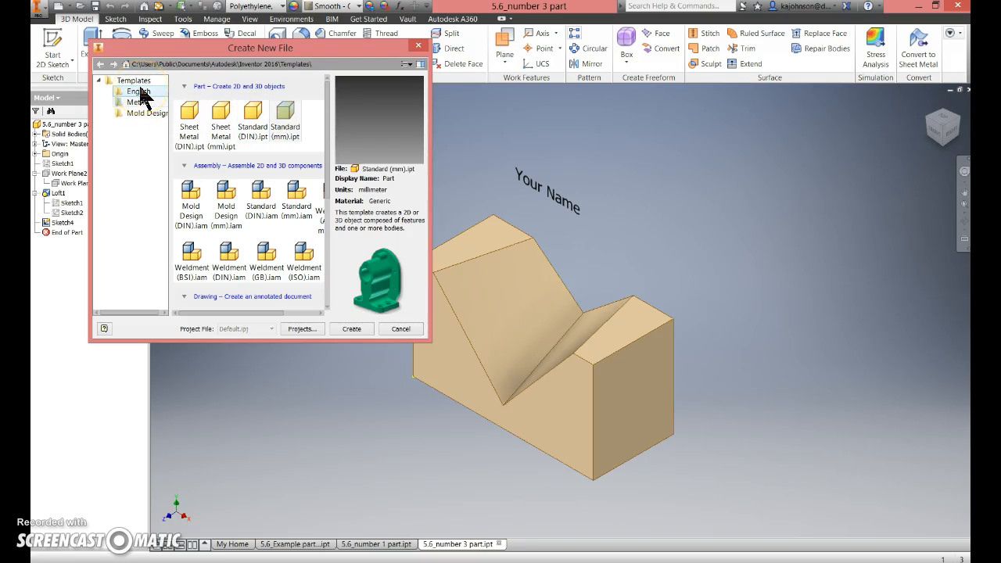
left_click(138, 103)
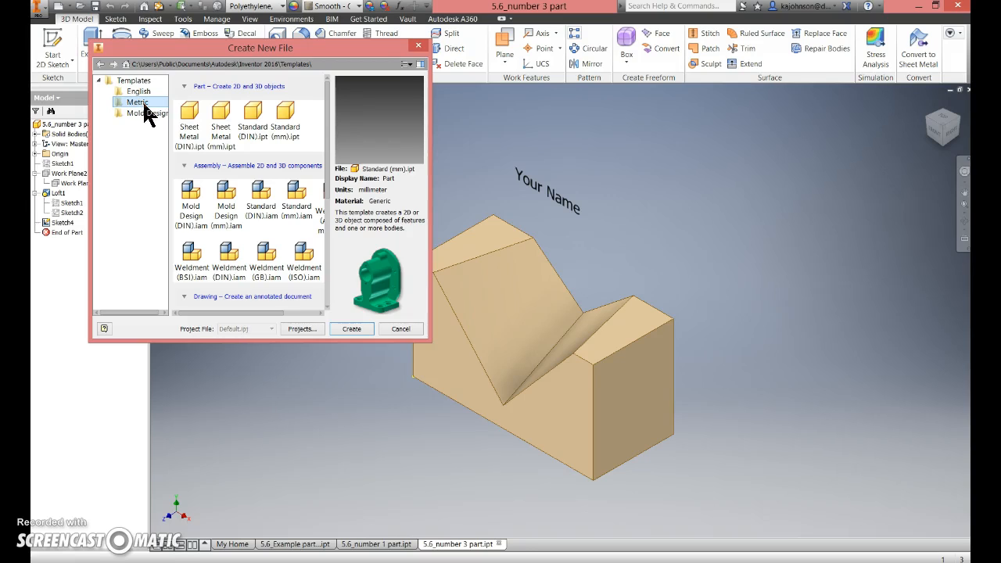
left_click(286, 125)
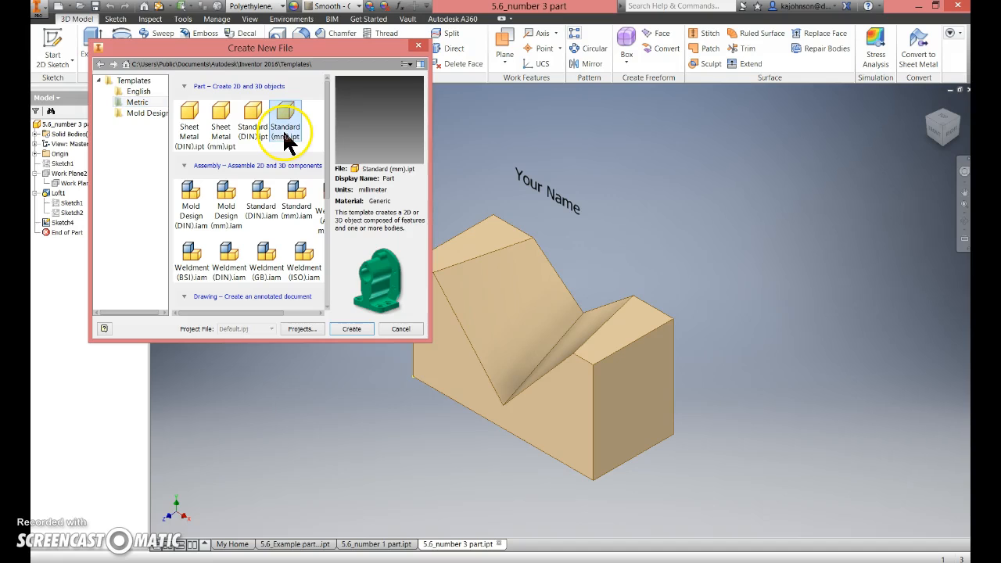
left_click(354, 330)
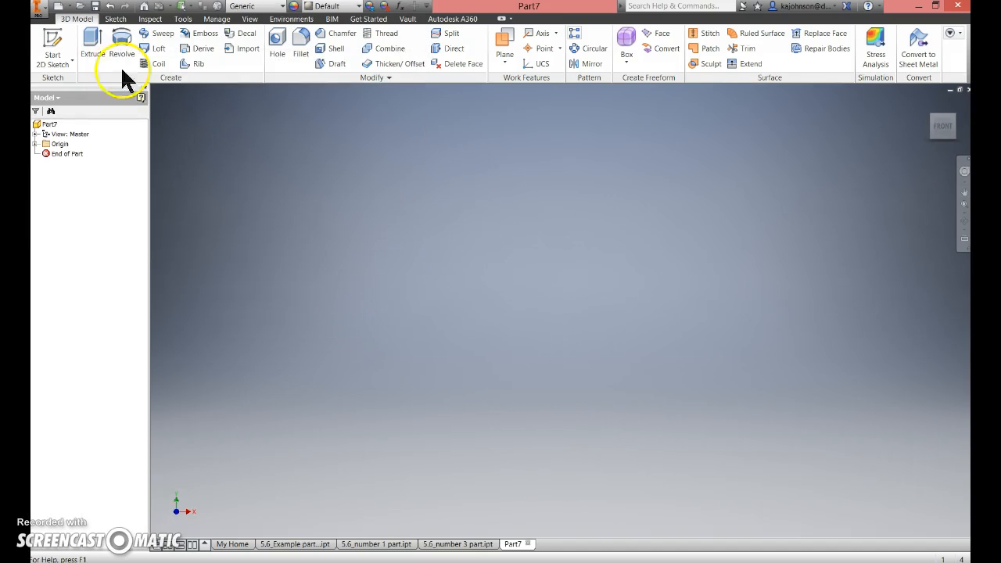
- Start a 2D sketch on the front (XY) origin plane
left_click(61, 40)
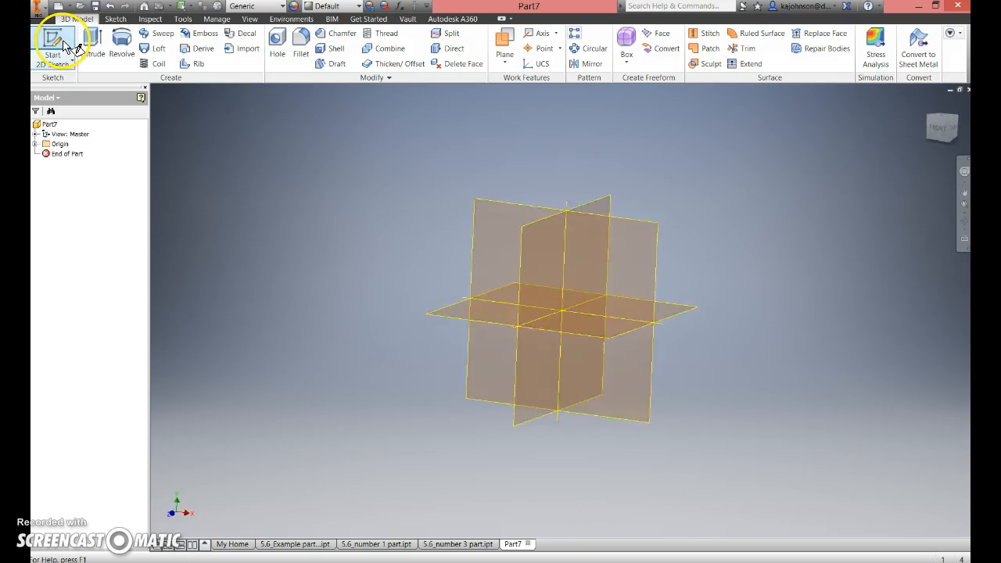
left_click(640, 286)
middle_click_drag(693, 228, 525, 286)
- Draw a 50 mm vertical line up from the origin and a 10 mm horizontal line rightward from its upper end
left_click(92, 41)
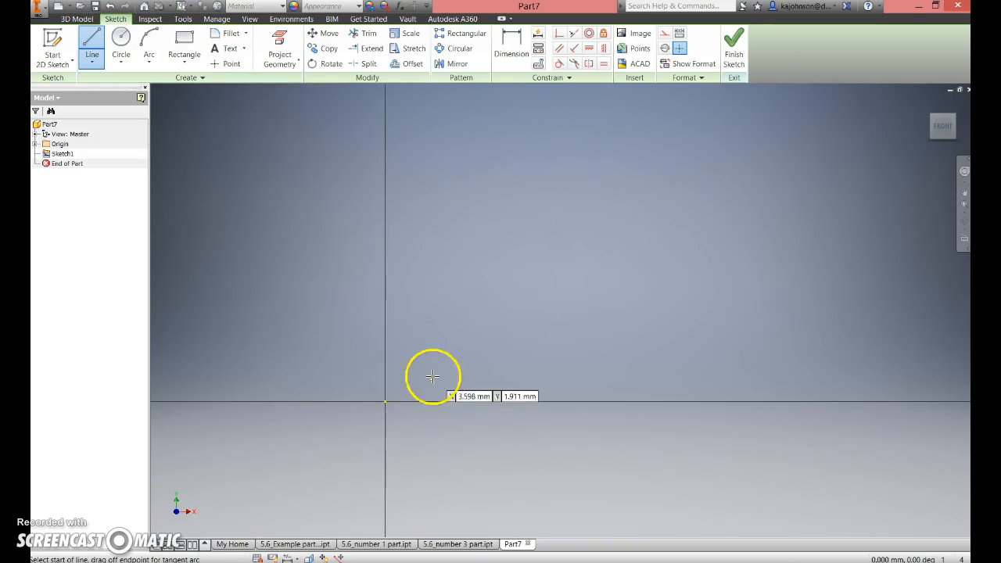
left_click(385, 402)
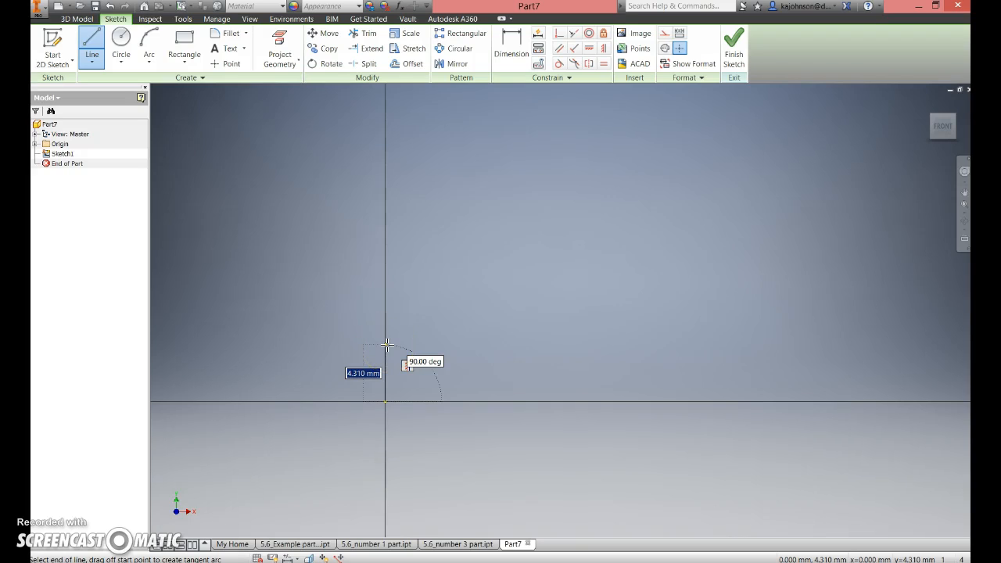
type("50")
key("Return")
scroll(510, 289, "down", 2)
middle_click_drag(510, 286, 458, 376)
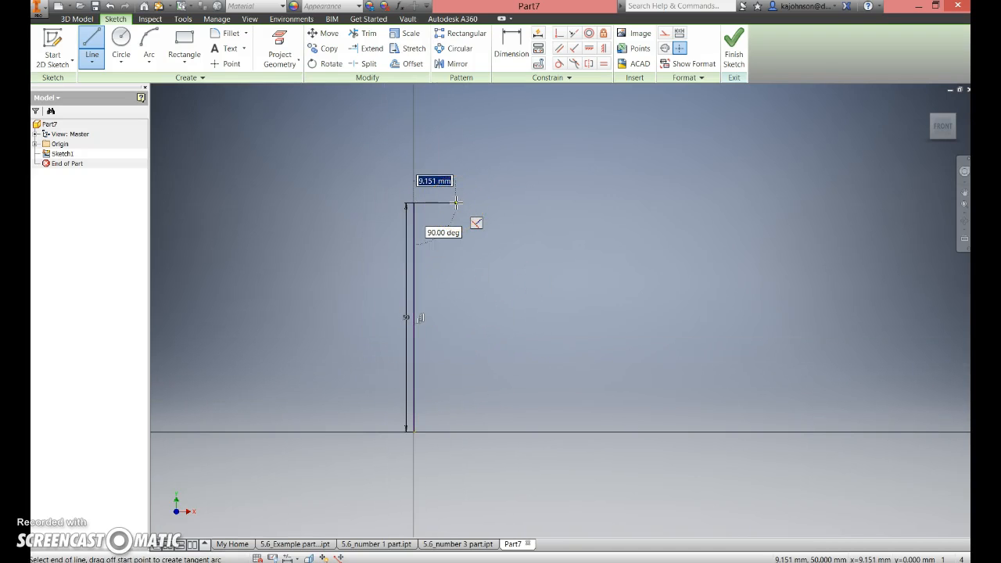
key("Return")
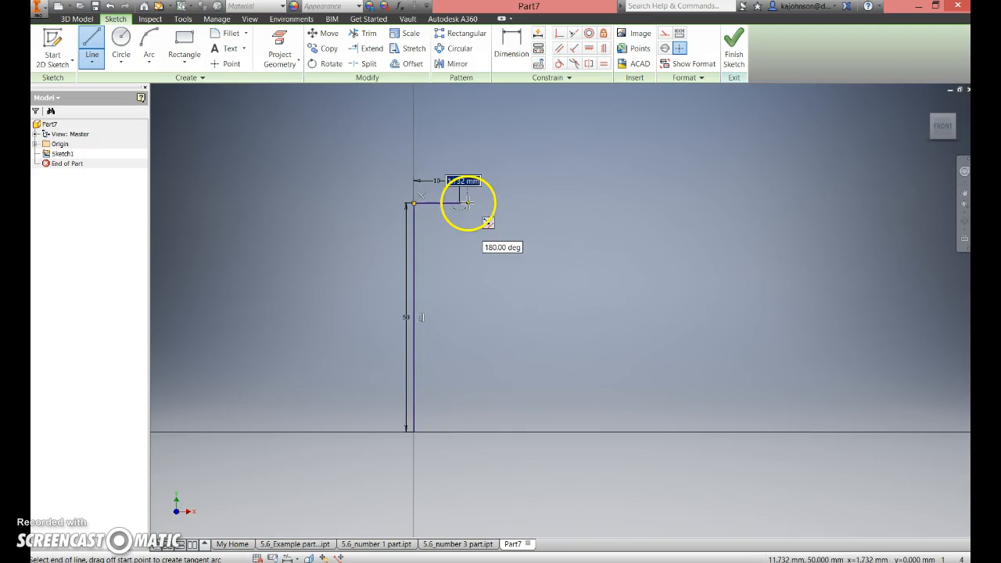
key("Escape")
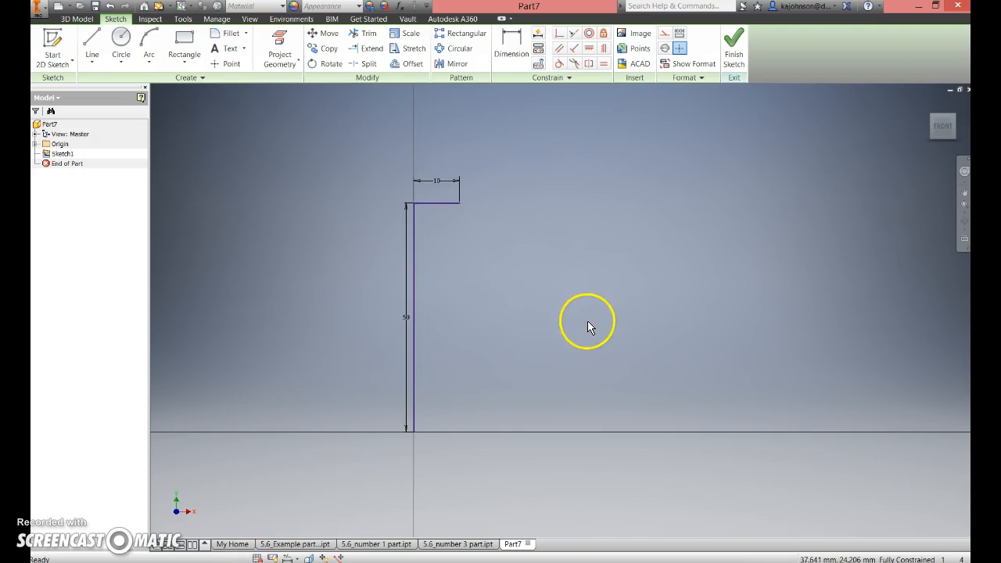
- From the origin, draw a 90 mm horizontal base line, a 50 mm vertical line up from its end, and a 10 mm horizontal line inward
mouse_move(706, 295)
middle_mouse_down()
mouse_move(637, 290)
mouse_move(365, 152)
mouse_move(384, 212)
mouse_move(358, 244)
mouse_move(365, 252)
middle_mouse_up()
left_click(92, 45)
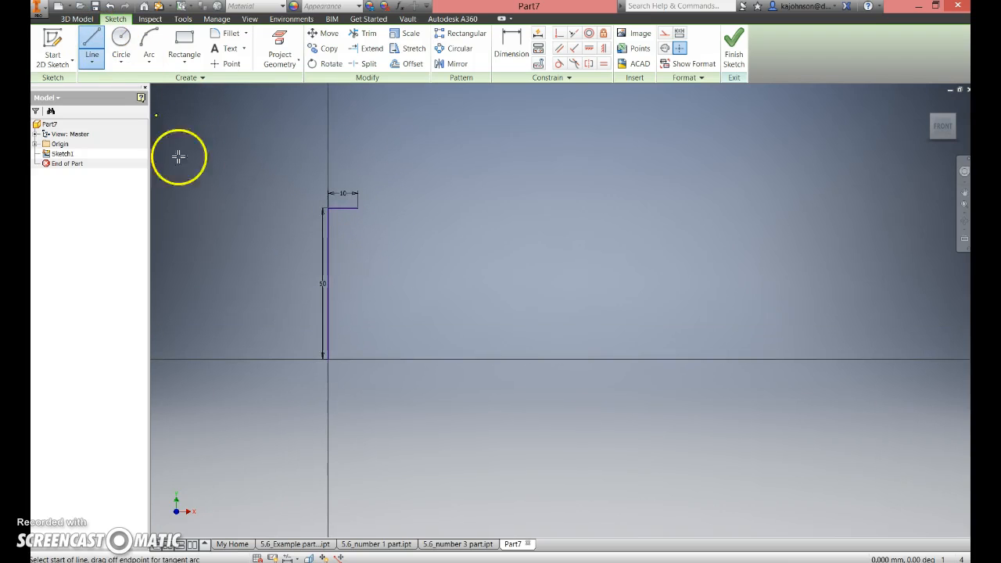
left_click(328, 358)
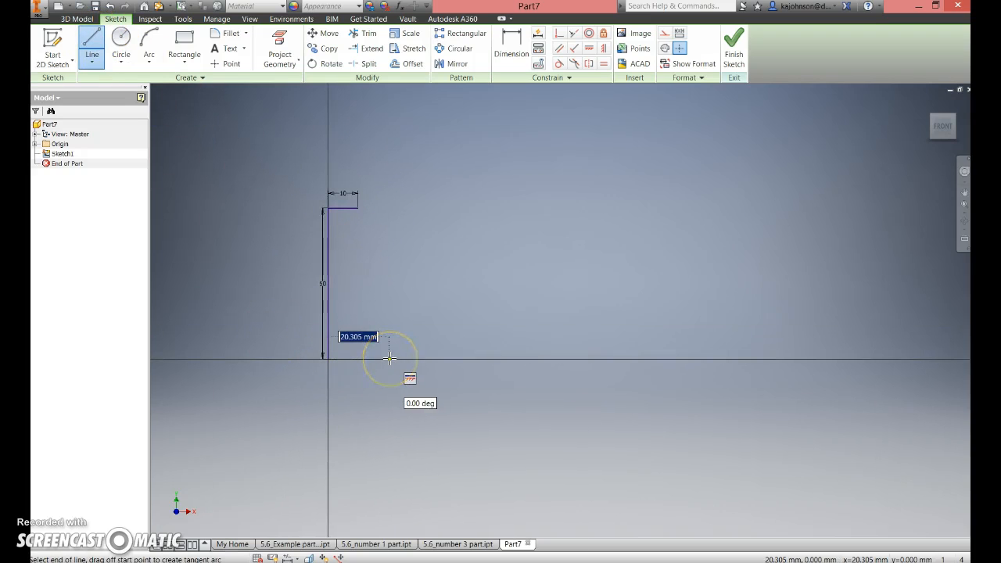
type("90")
key("Return")
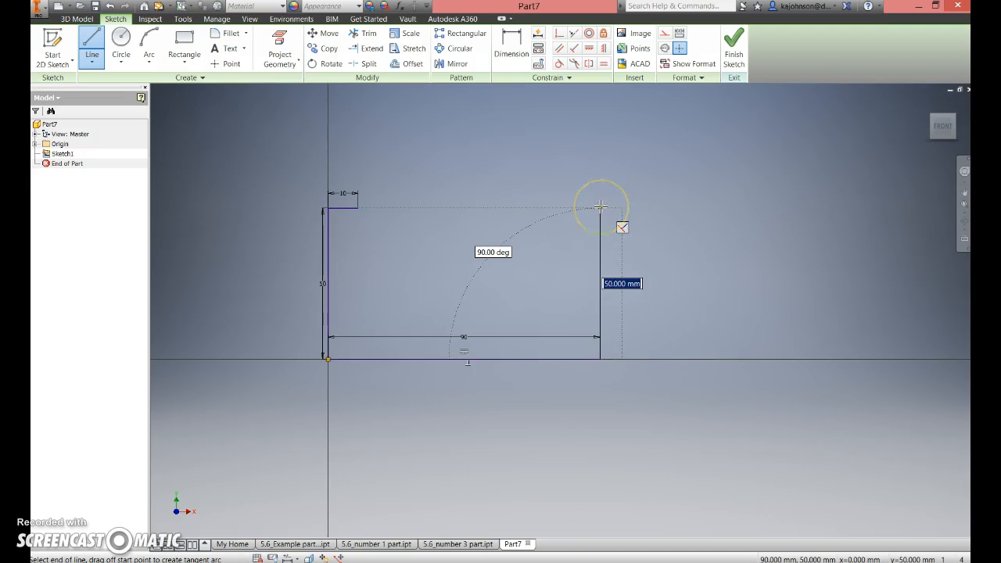
key("Return")
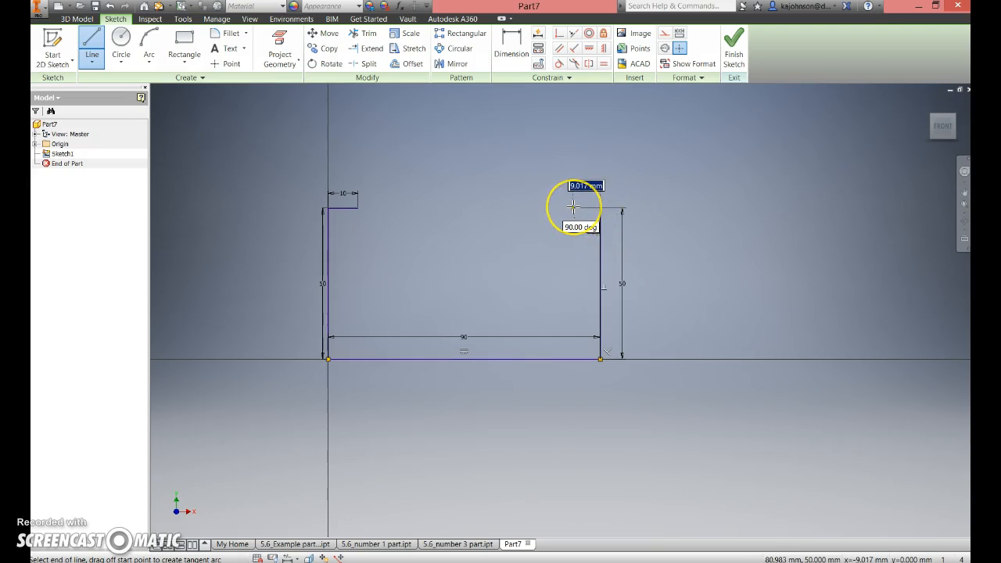
type("10")
key("Return")
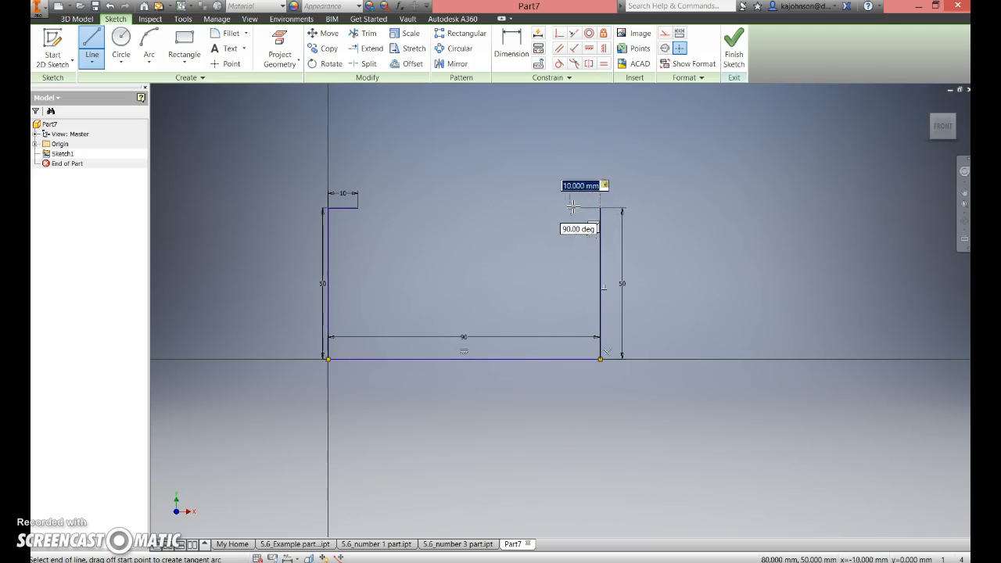
key("Escape")
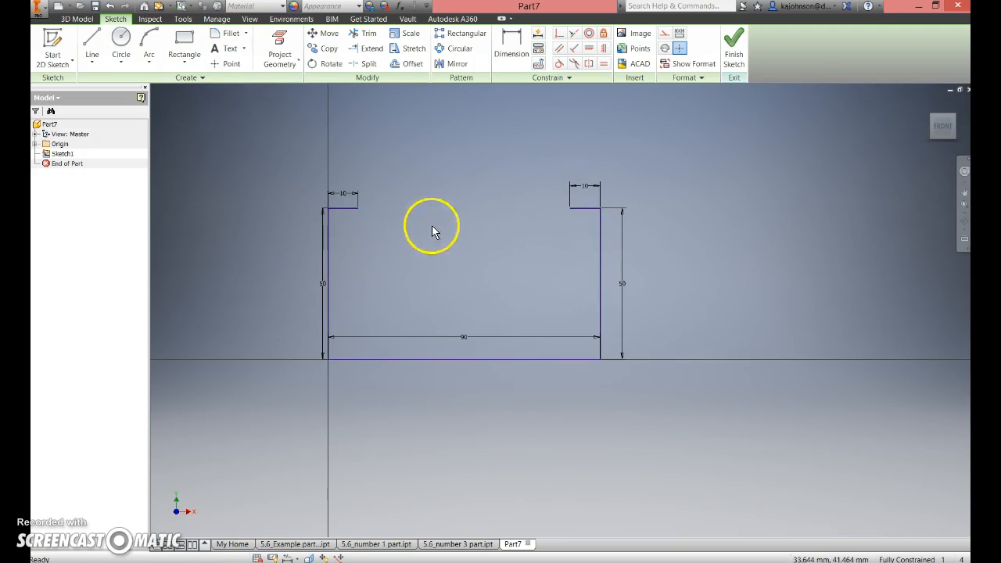
- Place a sketch point about 15 mm above the midpoint of the base line
left_click(231, 64)
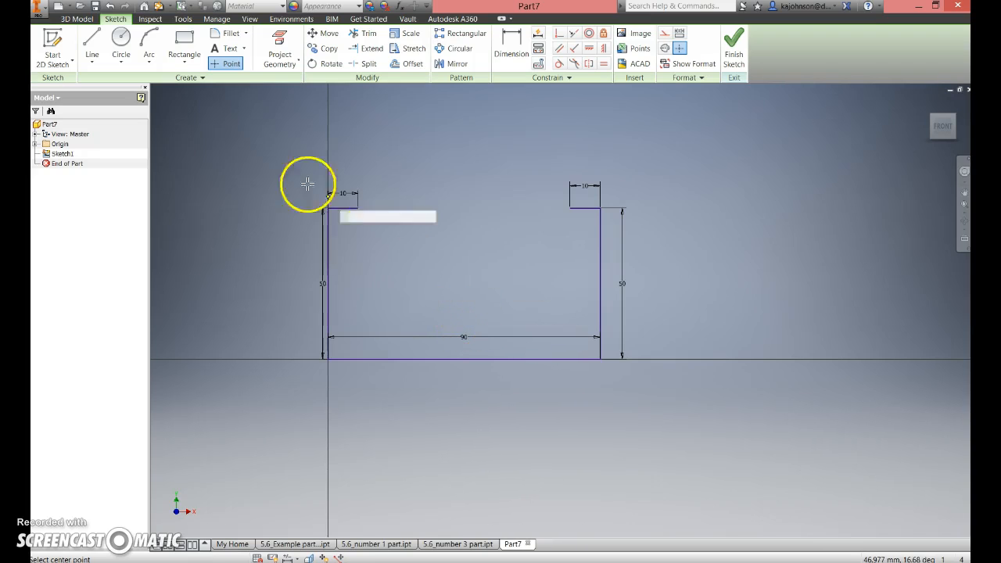
left_click(223, 65)
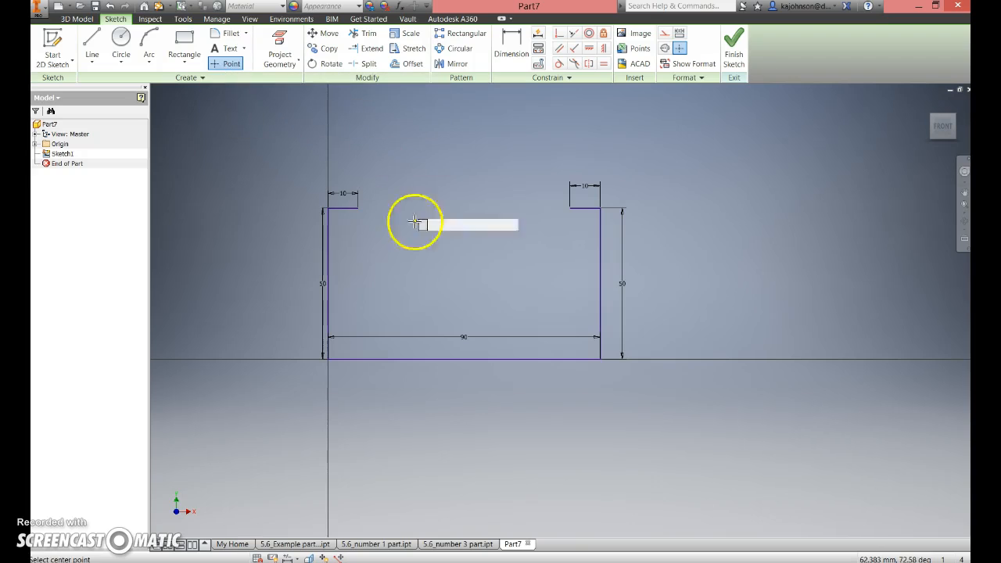
left_click(463, 315)
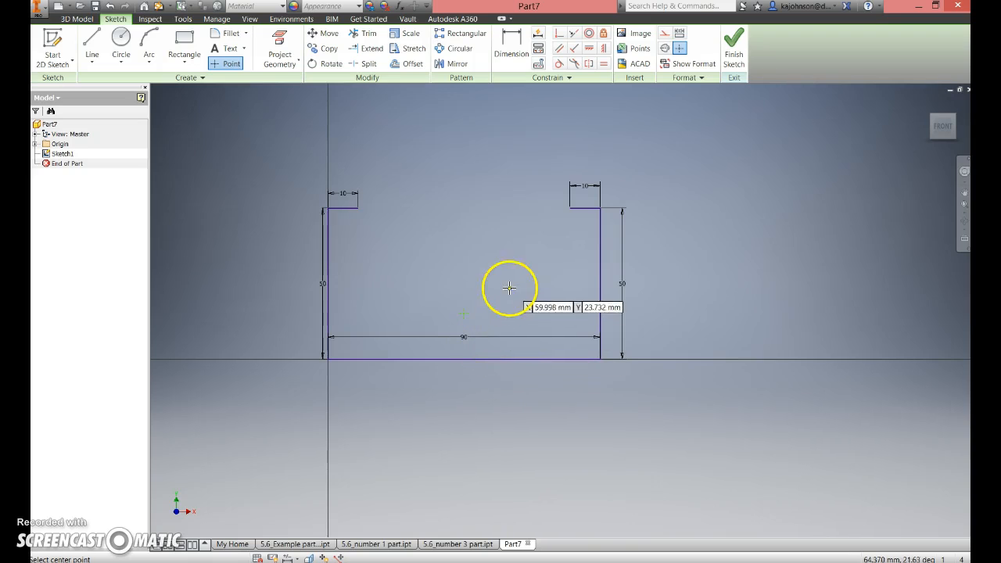
- Dimension the sketch point's height above the base line as 10 mm
left_click(513, 63)
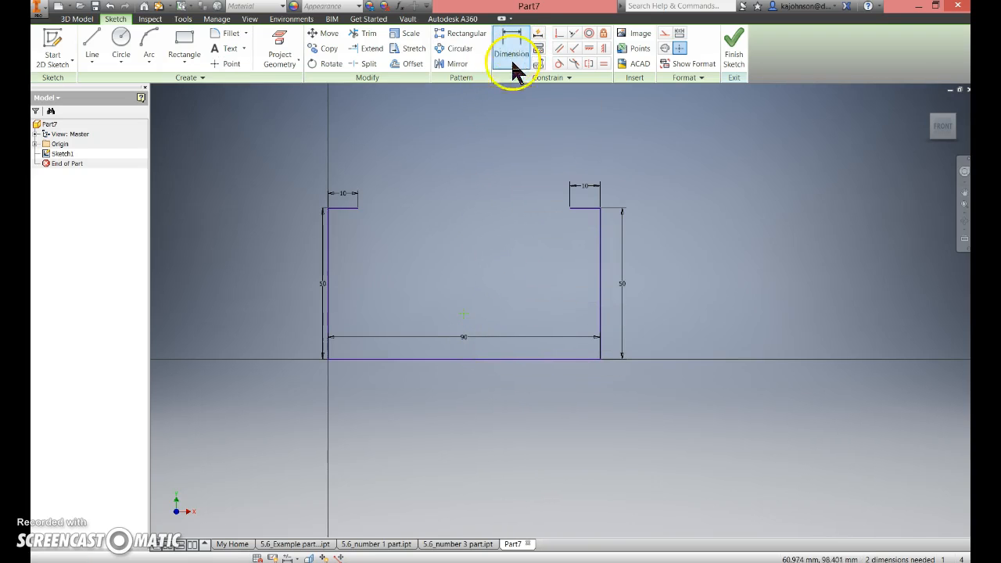
left_click(465, 315)
left_click(472, 361)
left_click(681, 338)
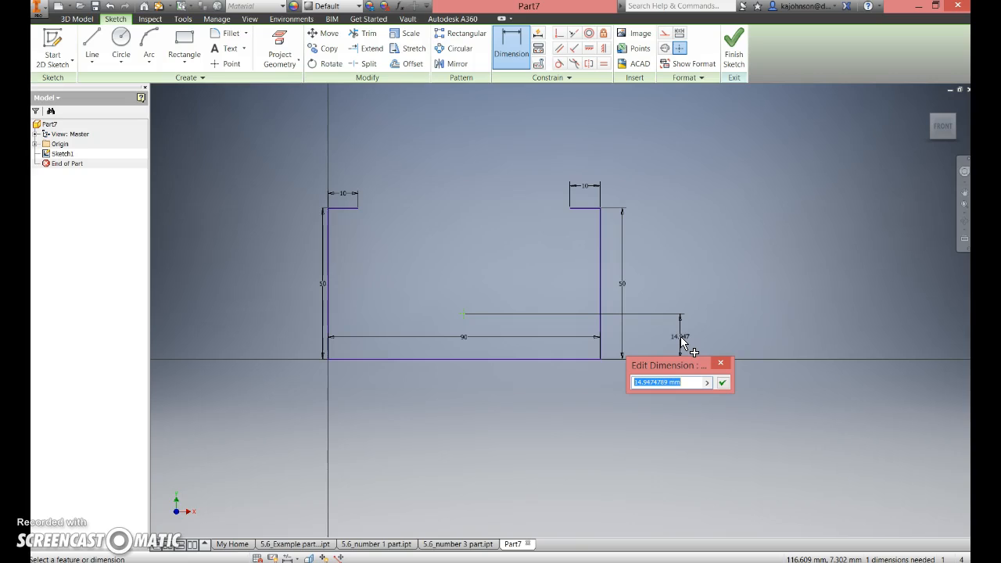
type("10")
key("Return")
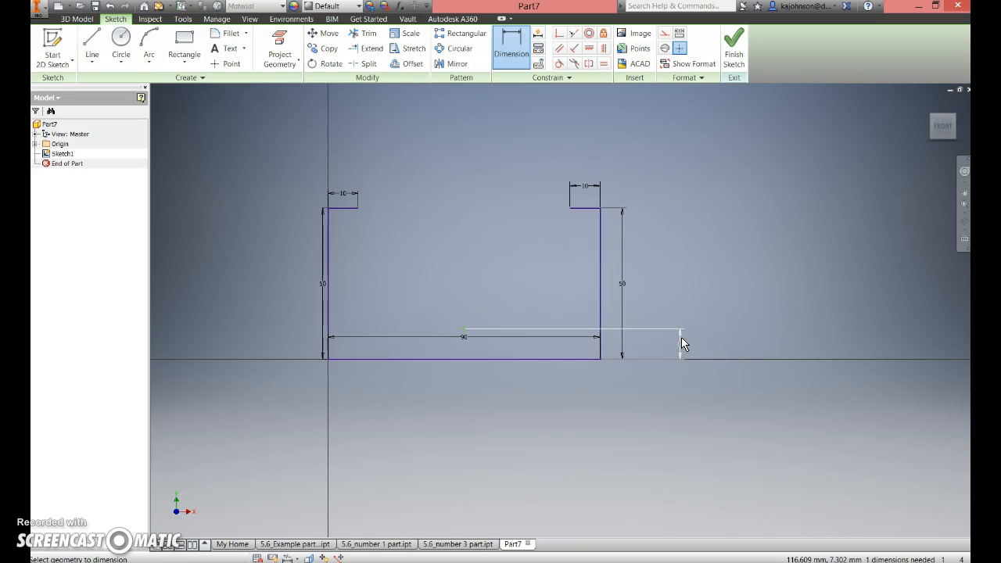
left_click(681, 342)
- Dimension the sketch point's horizontal distance from the profile's right vertical line as 45 mm
left_click(512, 49)
left_click(514, 57)
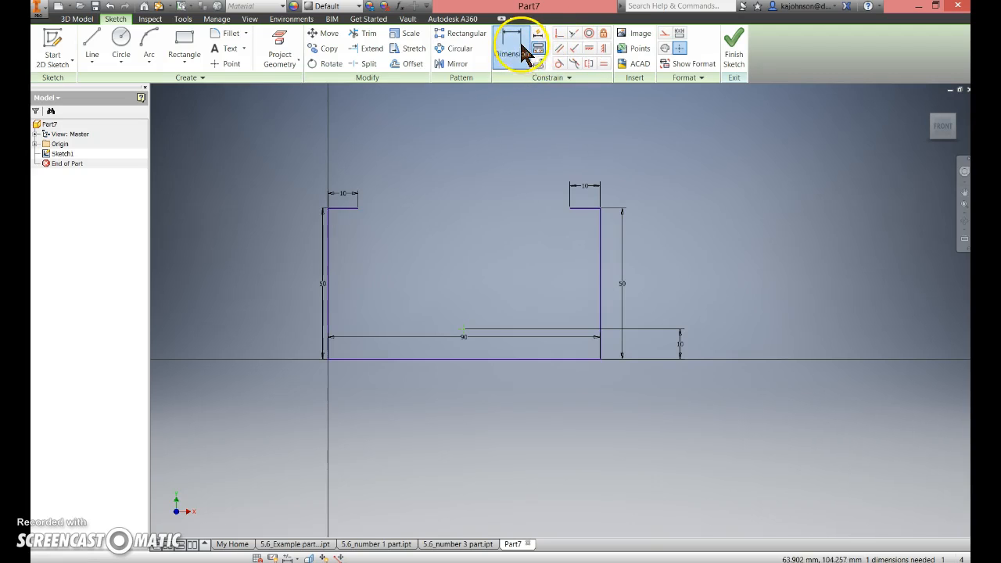
left_click(602, 344)
left_click(464, 330)
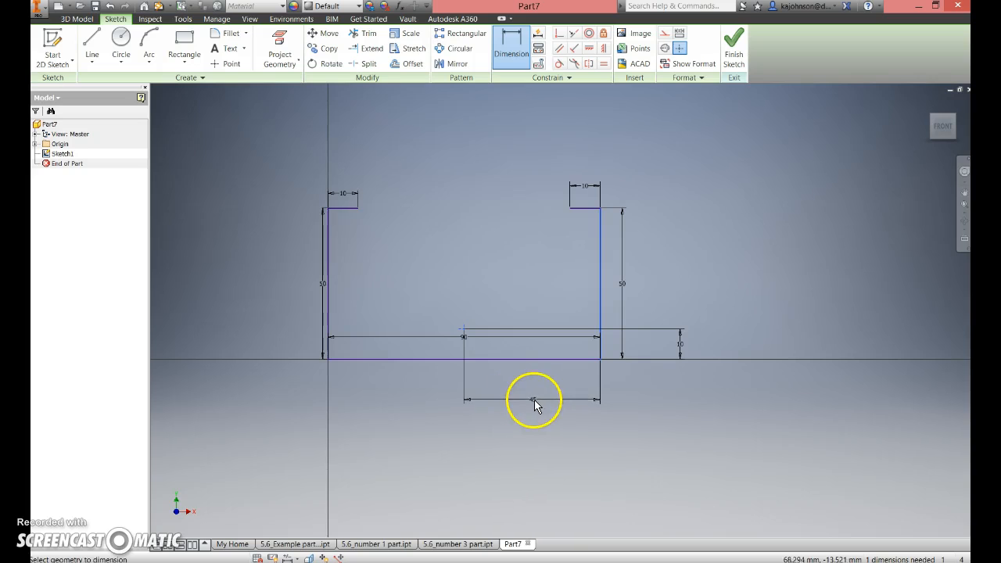
left_click(528, 398)
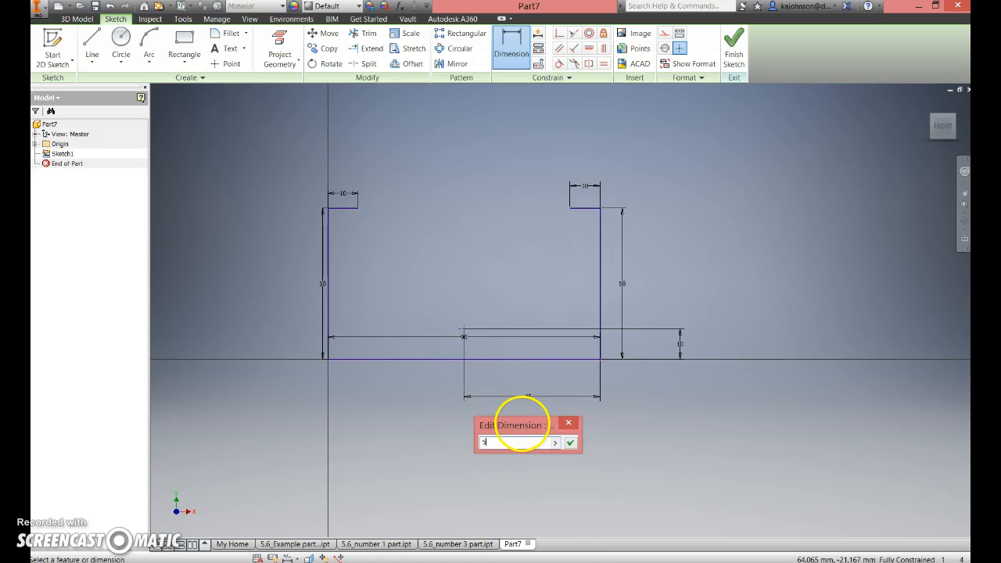
left_click(571, 443)
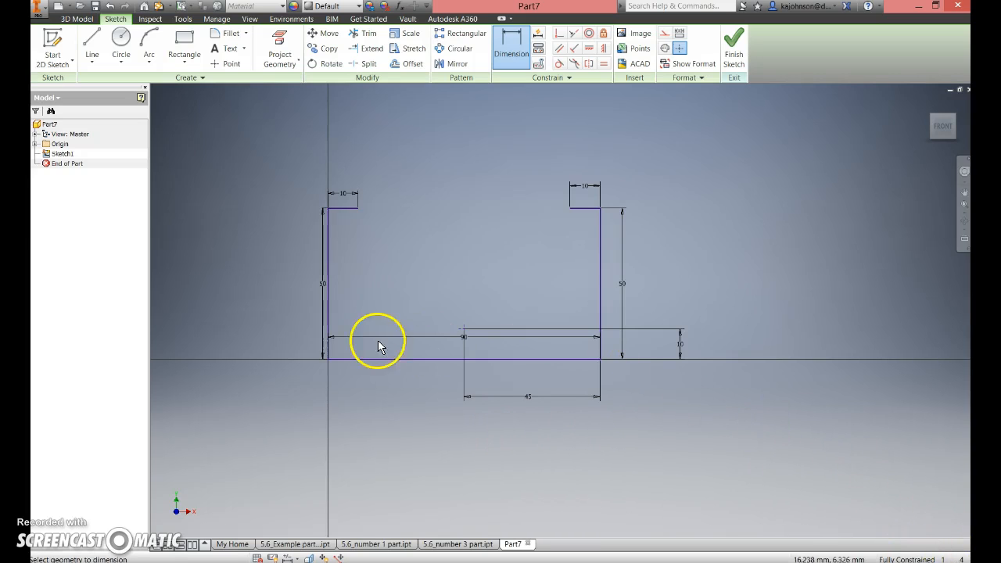
- Close the profile with two sloped lines running from the inner ends of the 10 mm lines to the sketch point, and finish the sketch
left_click(97, 50)
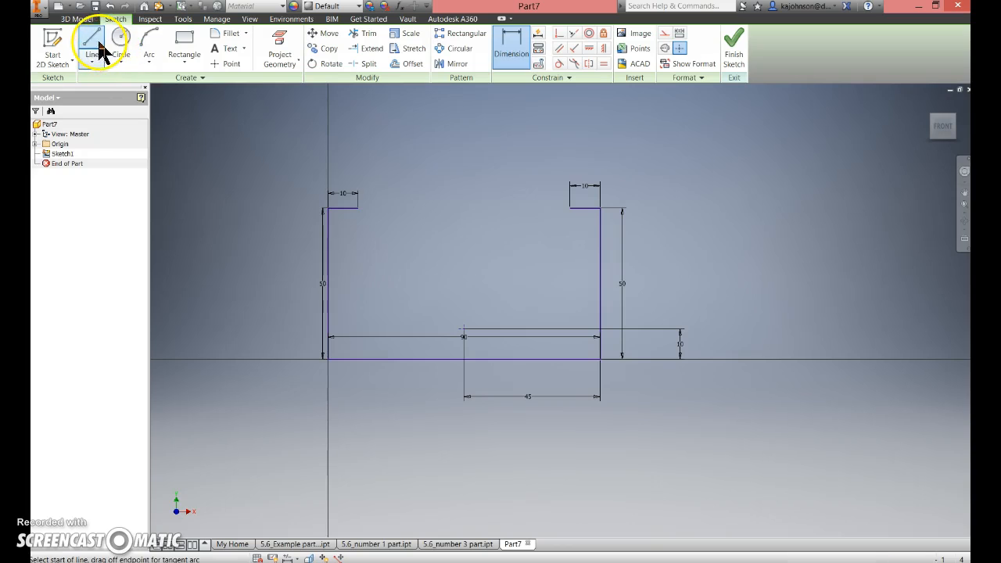
left_click(358, 208)
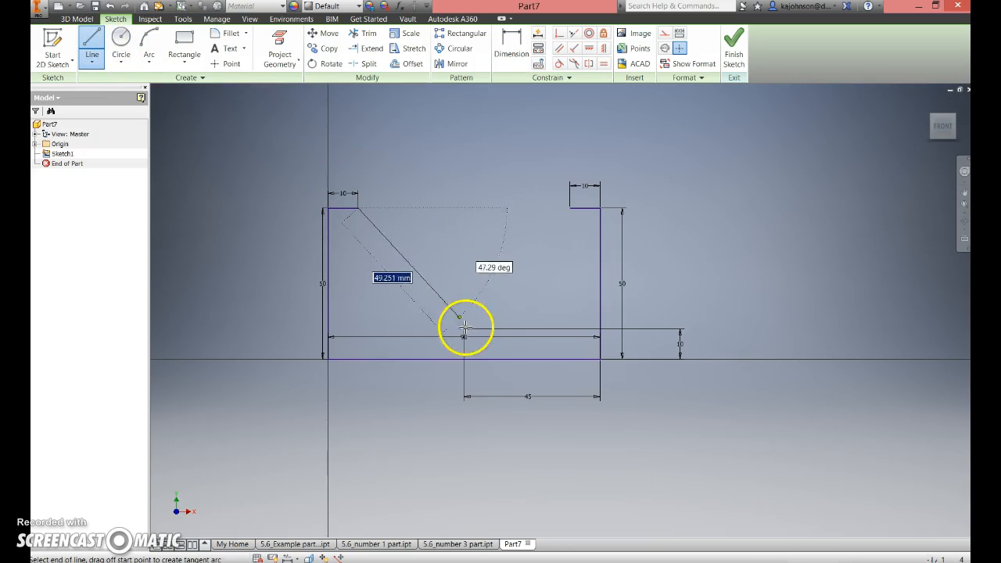
left_click(464, 329)
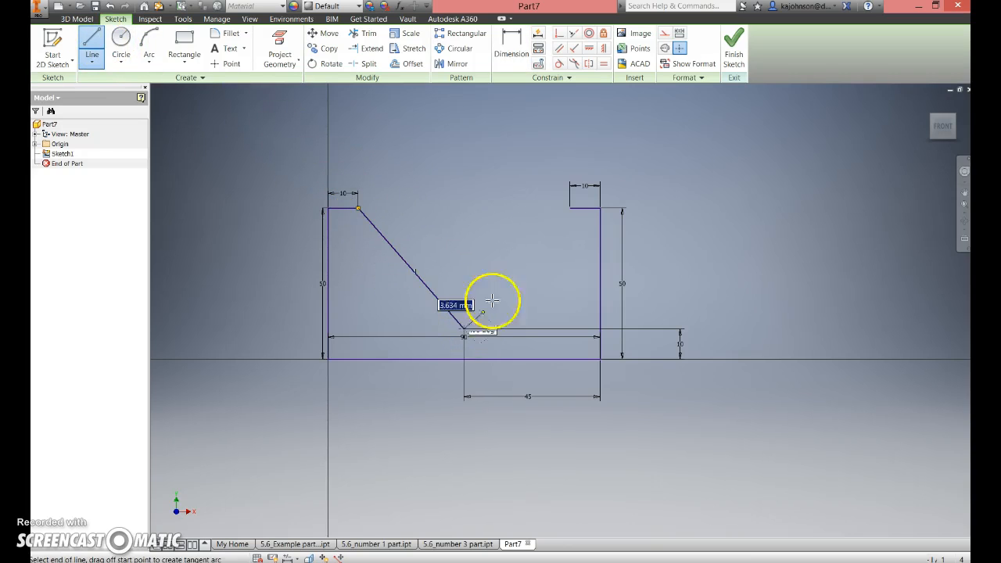
left_click(570, 208)
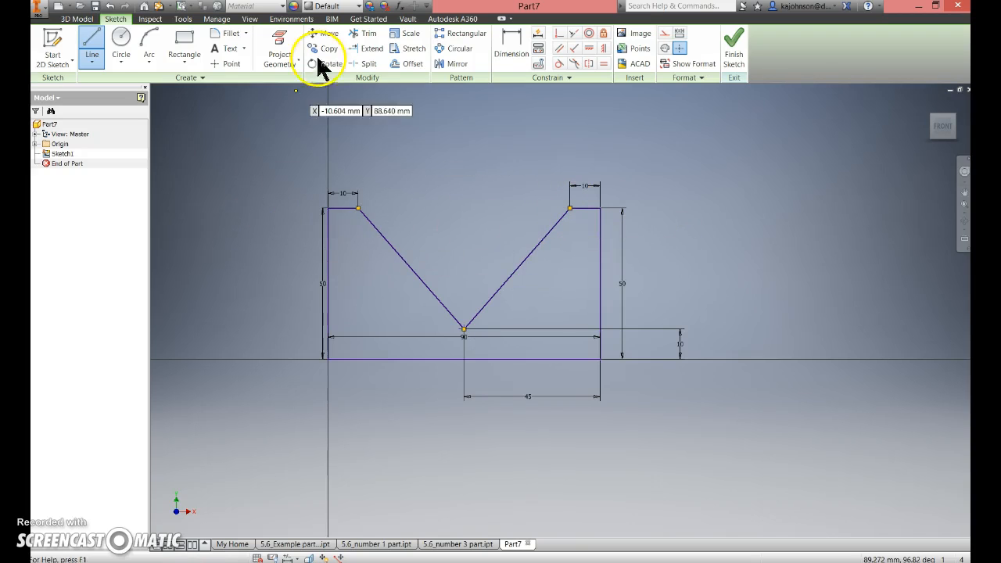
key("Escape")
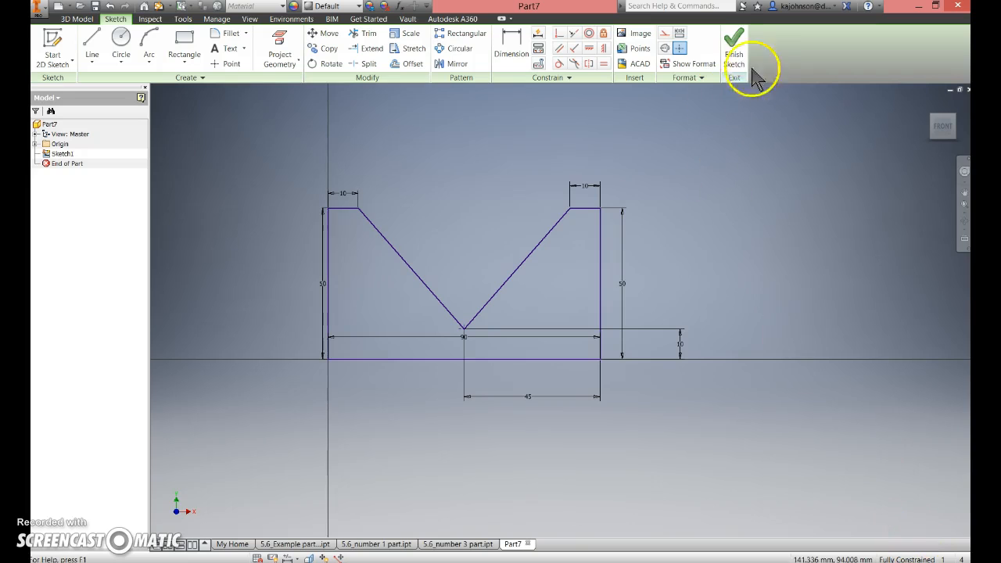
left_click(735, 45)
scroll(705, 232, "up", 6)
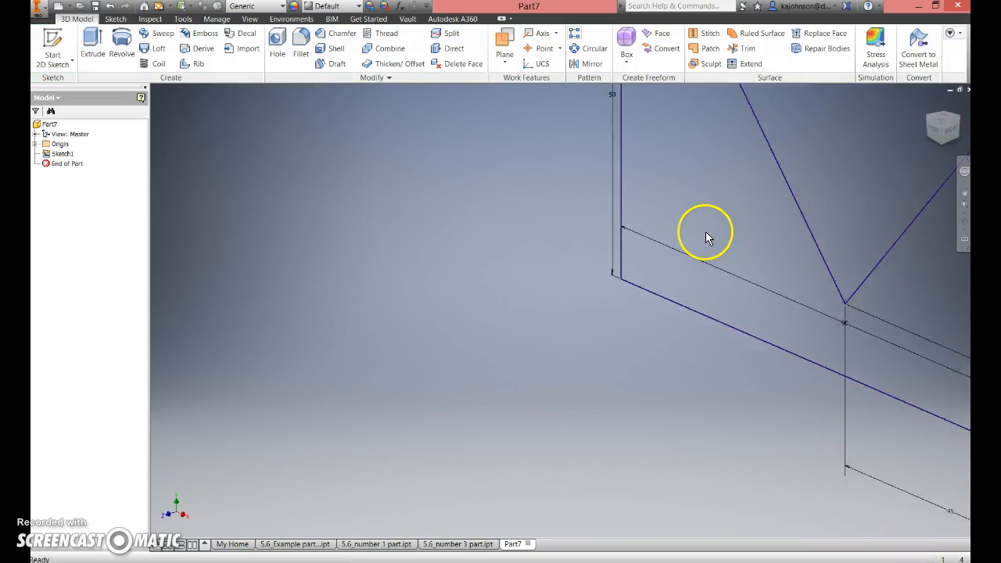
mouse_move(724, 209)
middle_mouse_down()
mouse_move(647, 253)
mouse_move(543, 264)
mouse_move(518, 283)
middle_mouse_up()
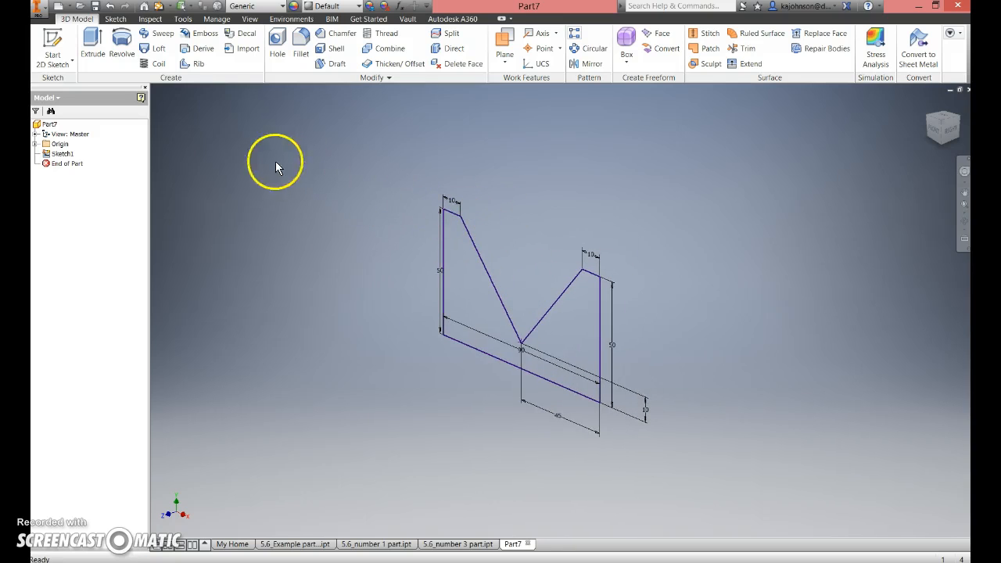
- Examine the second work plane and the loft's second sketch in the 5.6_number 3 part example, and return to Part7
left_click(469, 544)
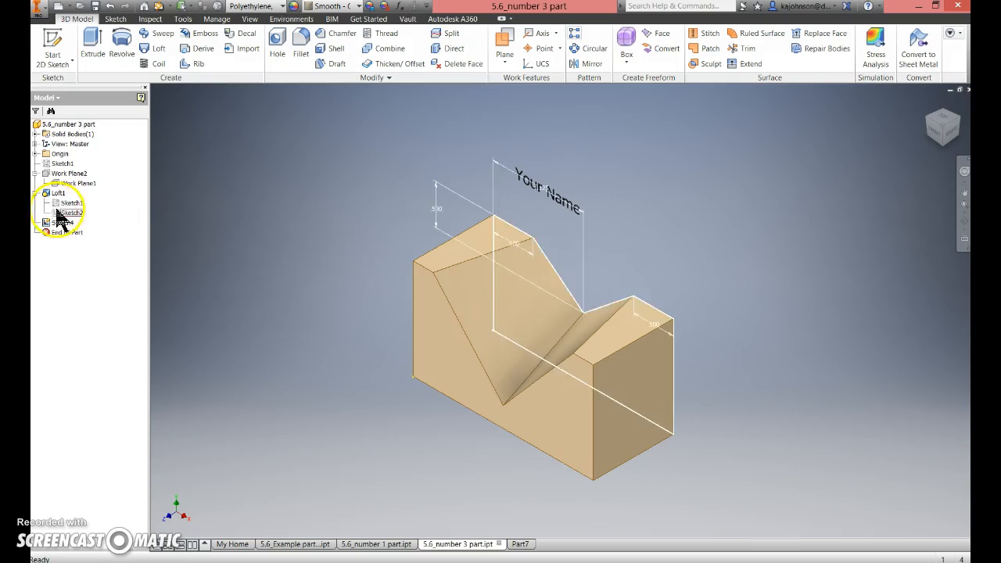
left_click(78, 176)
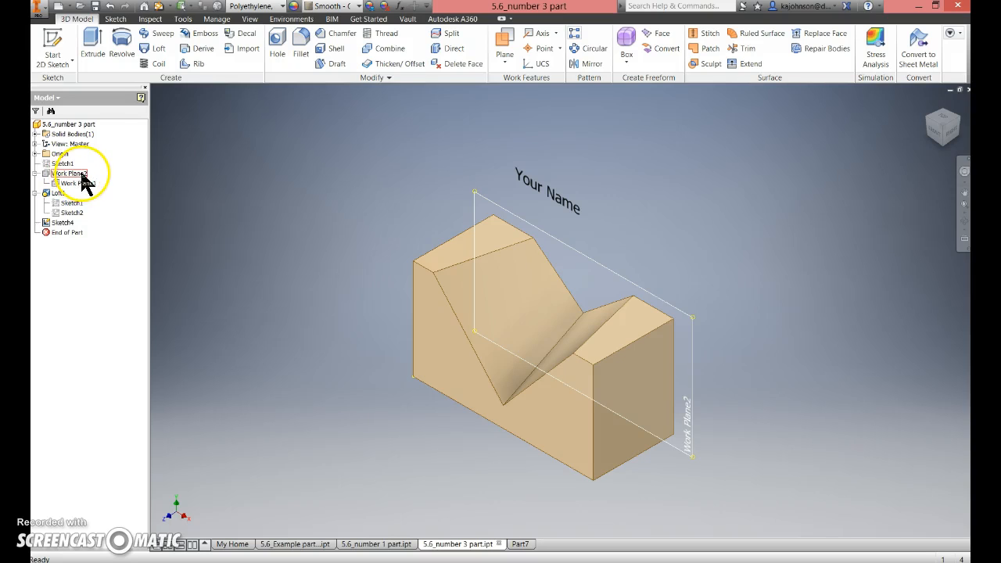
left_click(78, 213)
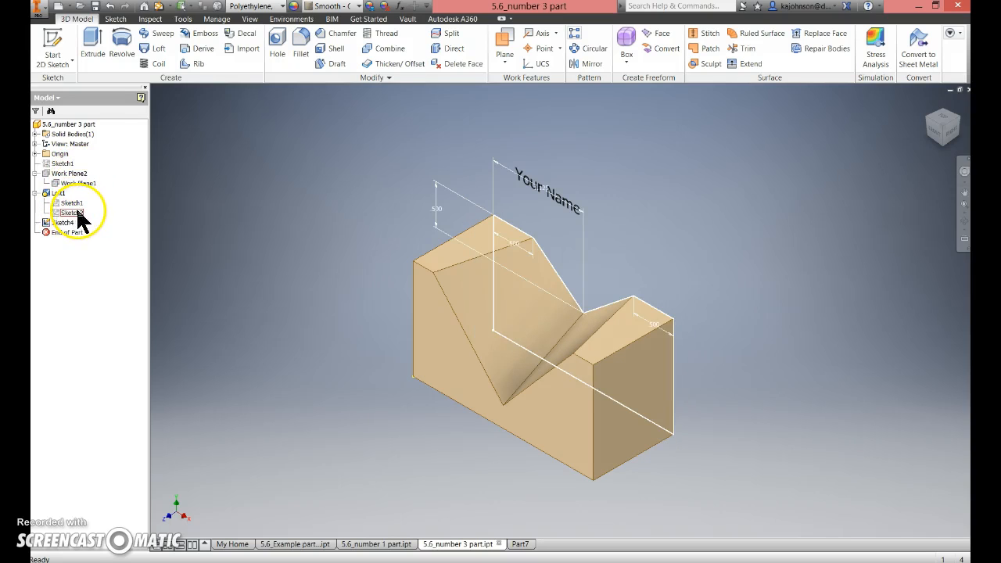
left_click(514, 545)
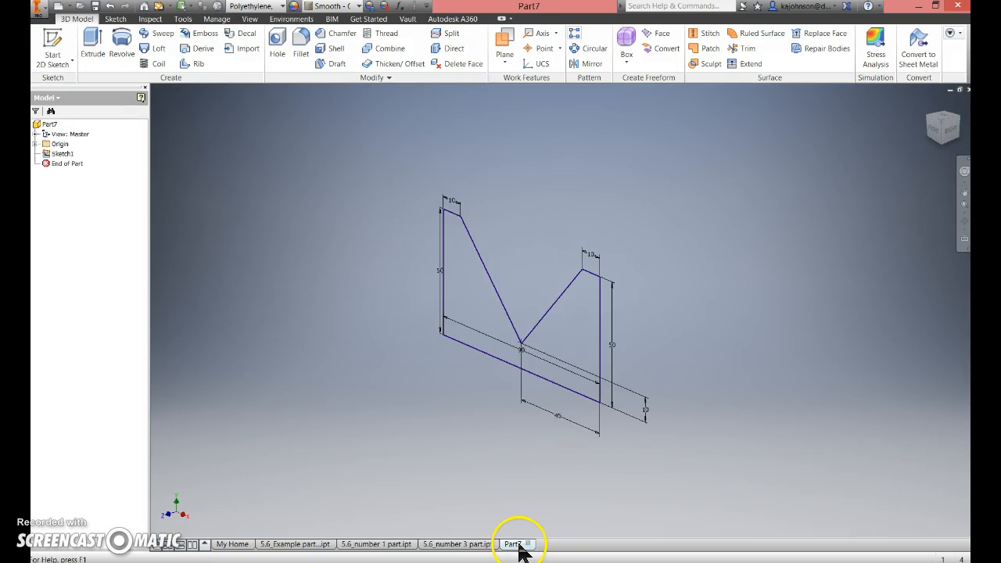
- Create a work plane coplanar with the front profile through its left vertical line and its base line
left_click(505, 61)
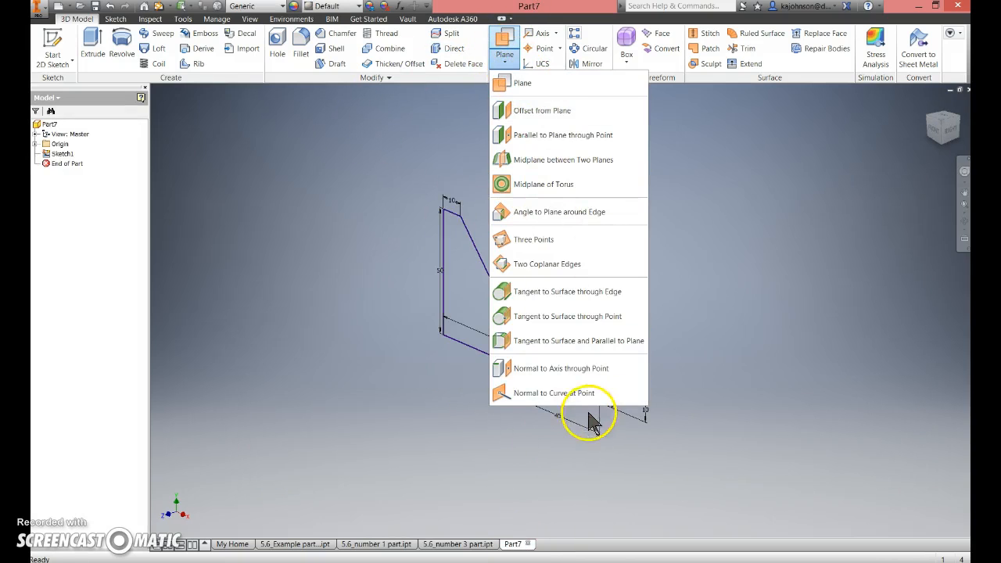
left_click(522, 86)
left_click(444, 297)
left_click(469, 345)
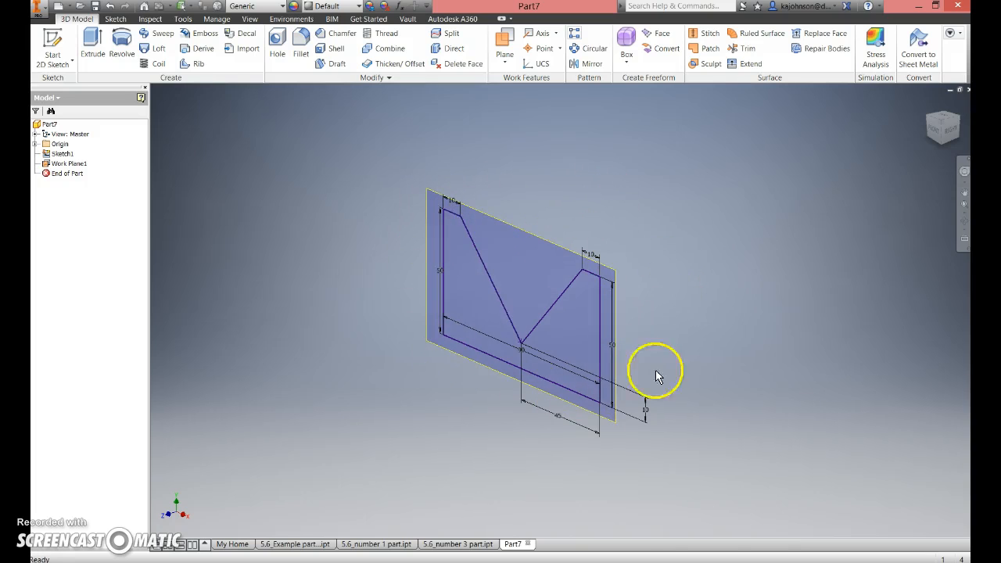
- Create a second work plane offset 40 mm behind the front profile's work plane
left_click(501, 68)
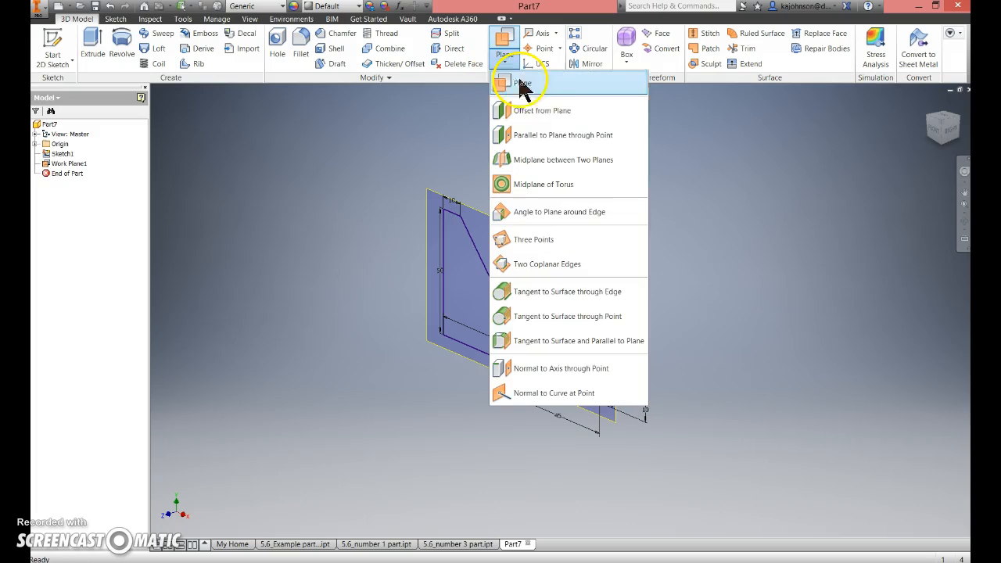
left_click(555, 115)
left_click(529, 231)
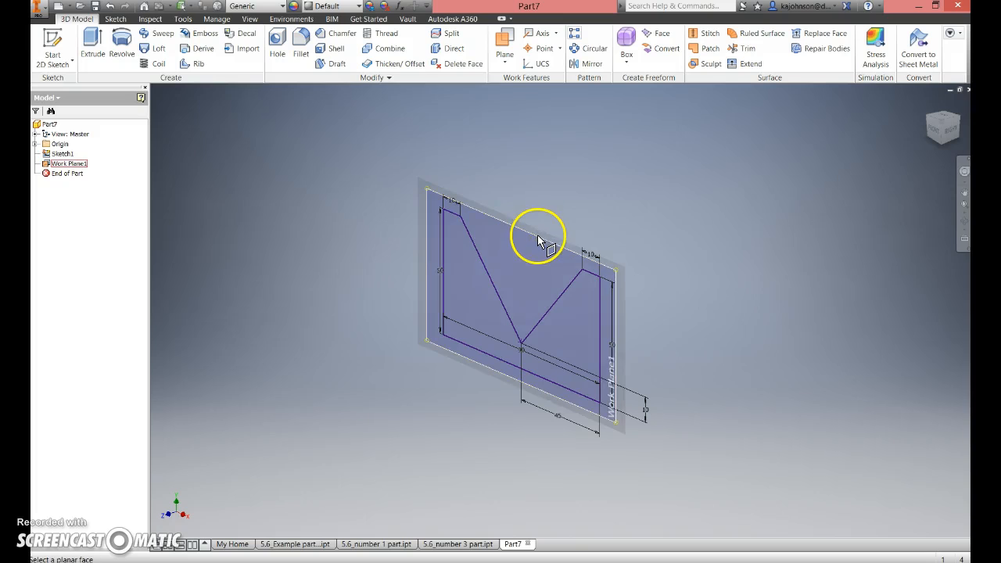
left_click(539, 241)
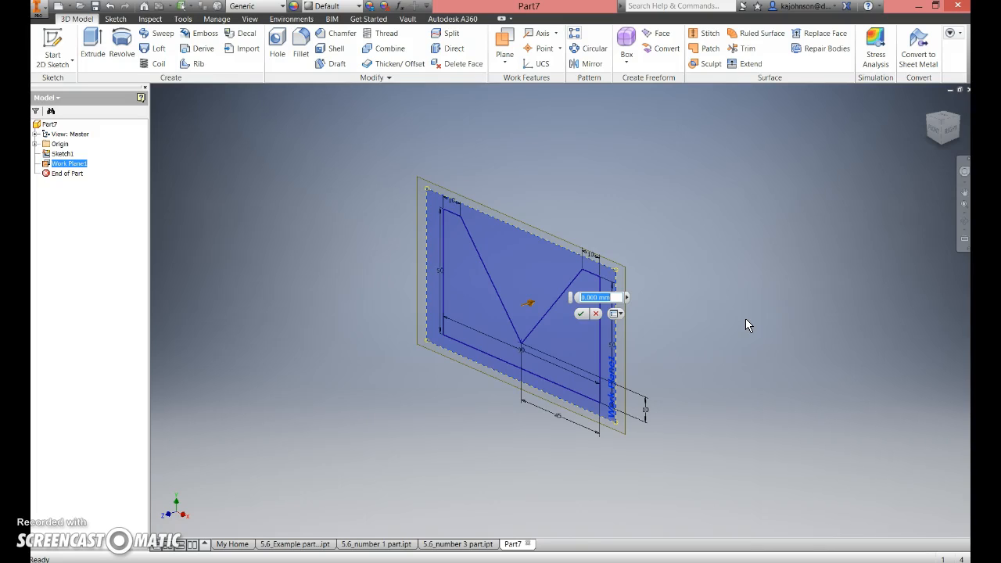
type("40")
key("Return")
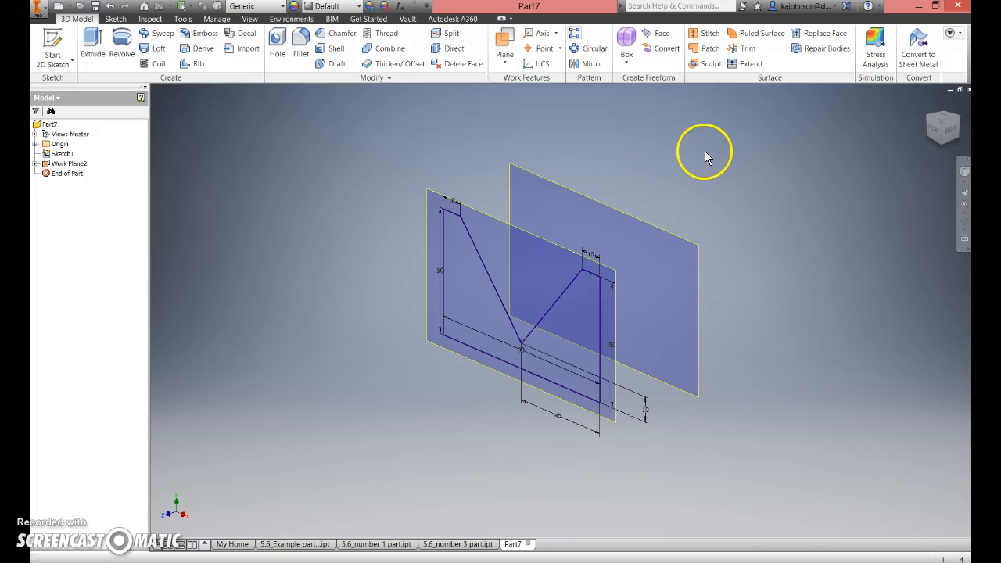
- Start a new 2D sketch on the rear offset work plane
left_click(639, 224)
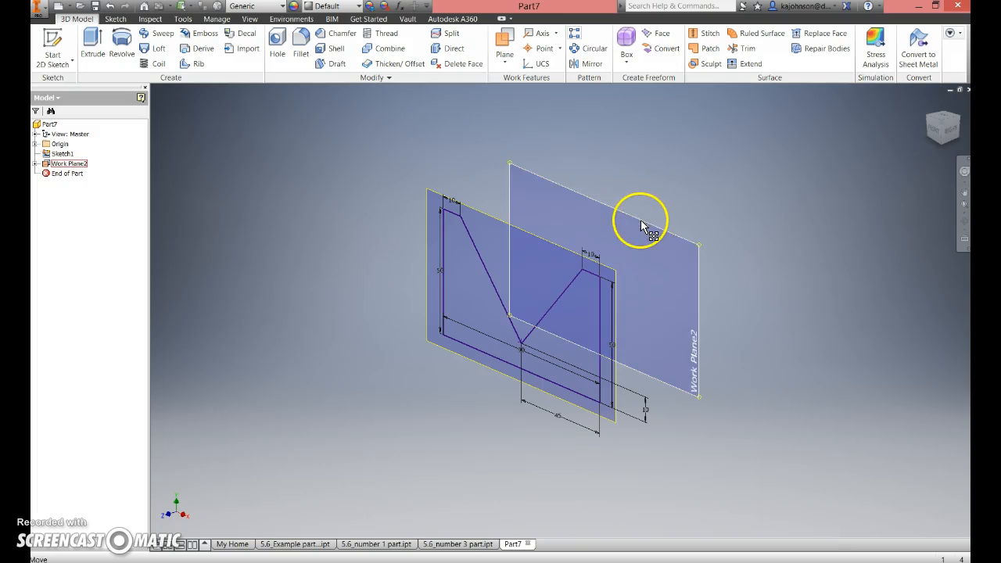
left_click(626, 196)
left_click(52, 46)
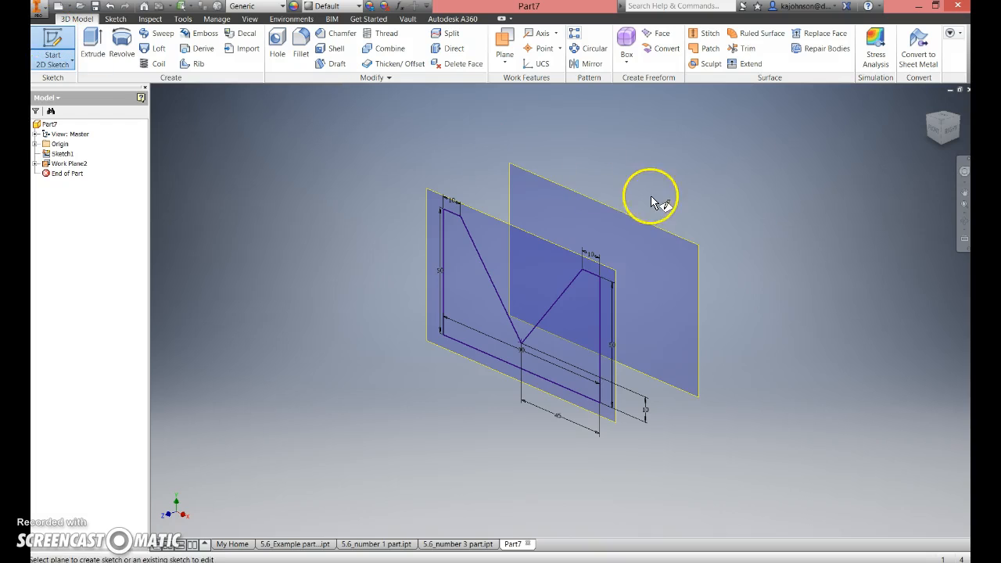
left_click(634, 220)
left_click(632, 217)
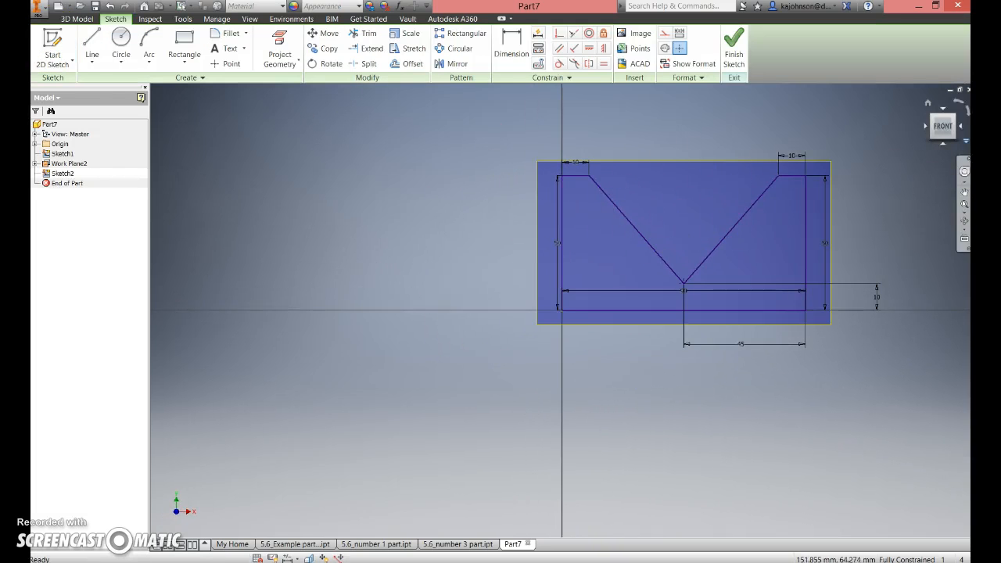
- Project the front profile's two vertical lines and its base line into the rear sketch
left_click(961, 125)
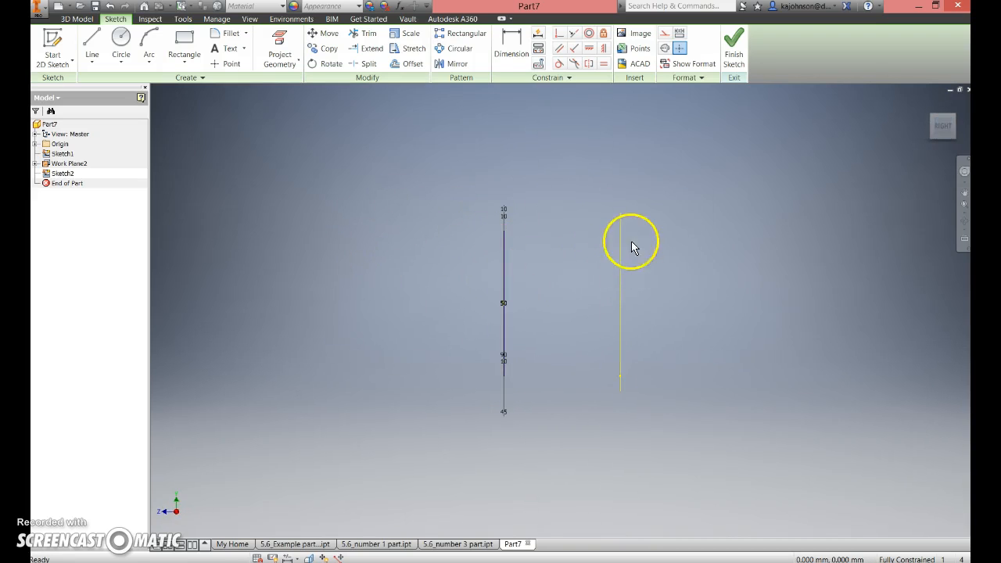
left_click(955, 133)
middle_click_drag(617, 252, 553, 245)
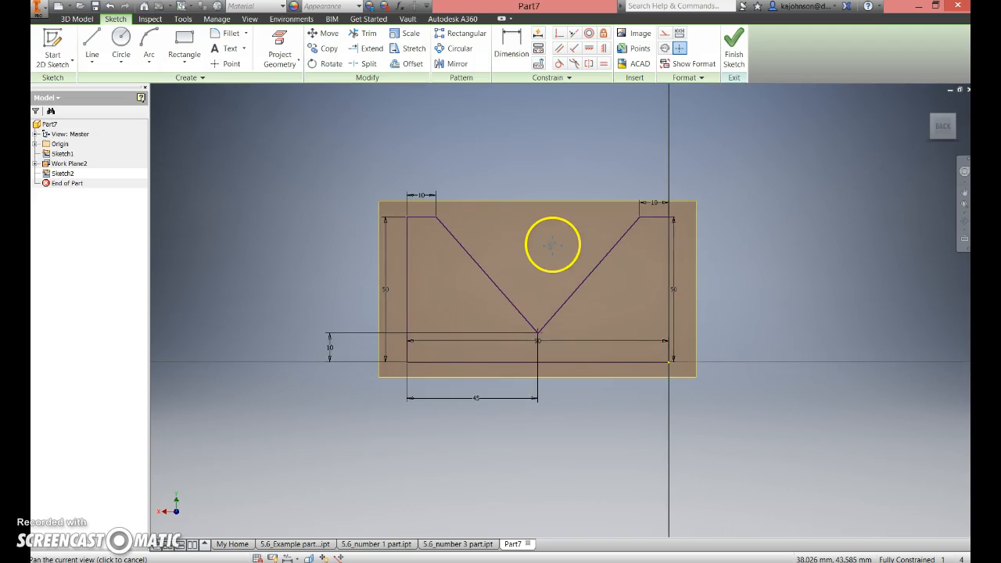
left_click(294, 47)
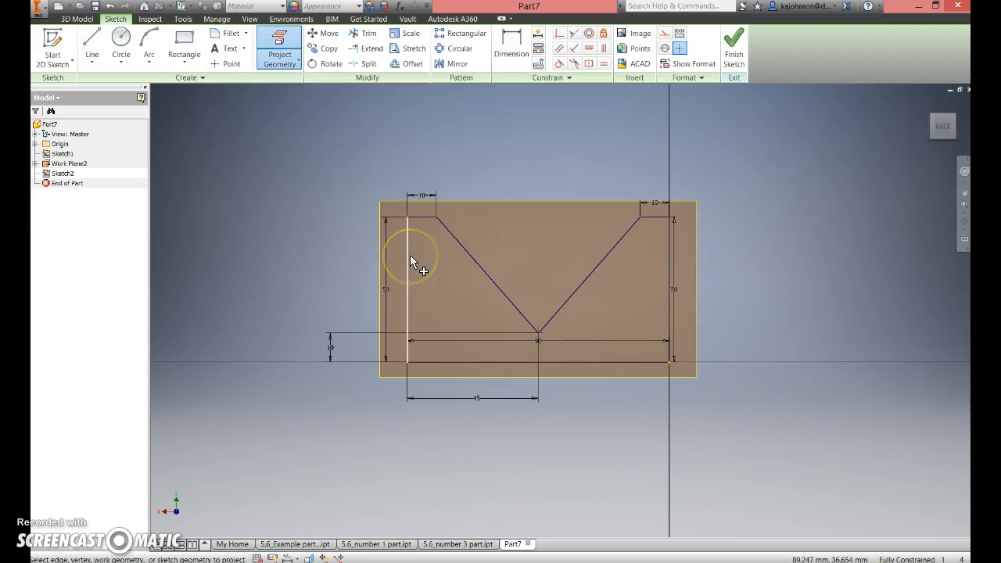
left_click(415, 263)
left_click(472, 364)
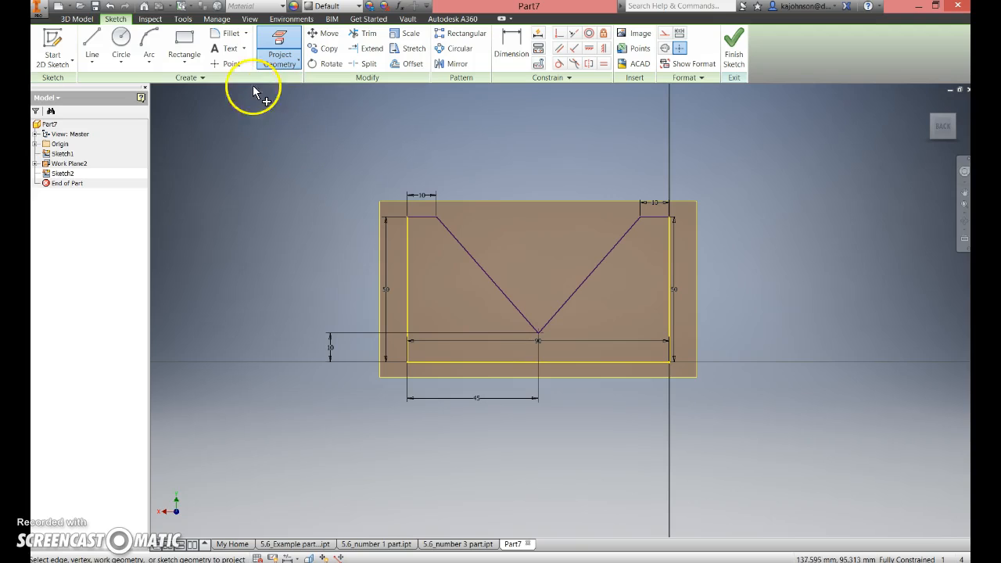
- Draw a 20 mm horizontal line inward from the top end of each projected vertical line
left_click(99, 38)
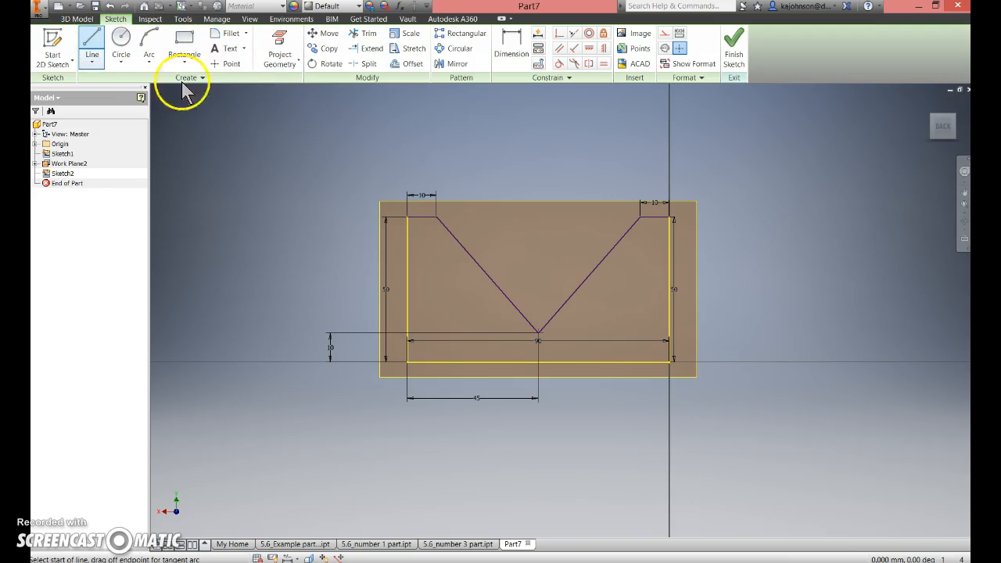
left_click(414, 217)
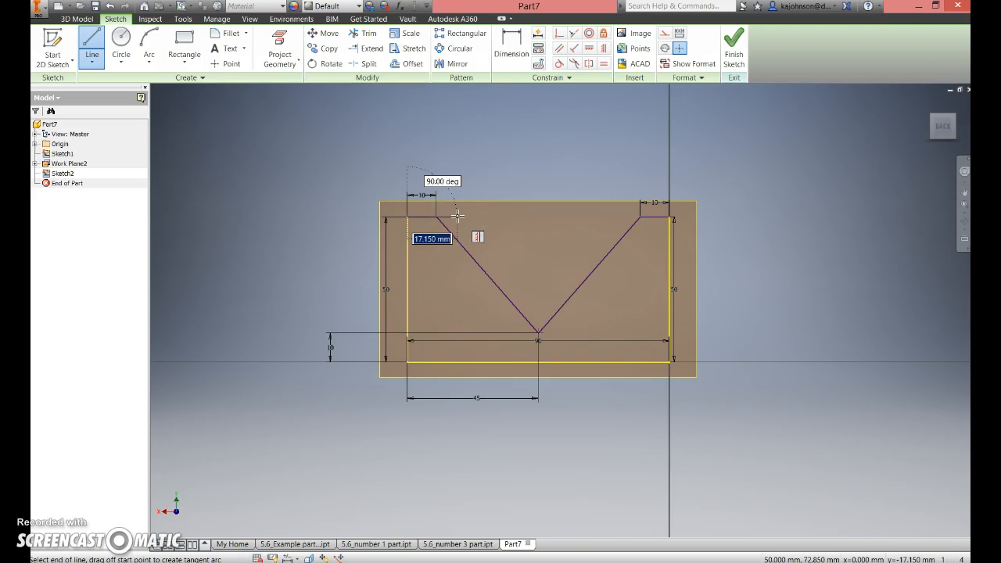
key("Return")
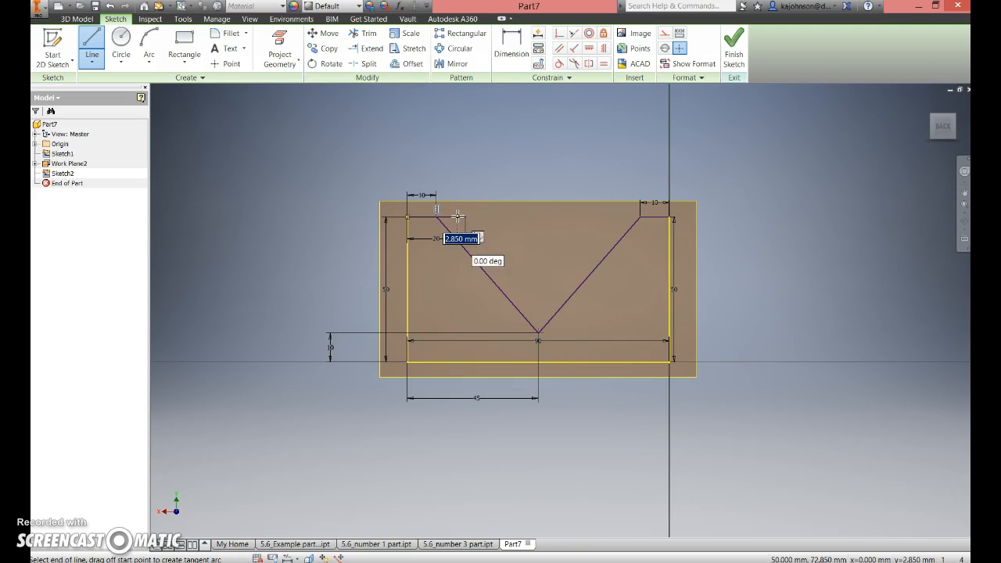
key("Escape")
left_click(91, 45)
left_click(670, 218)
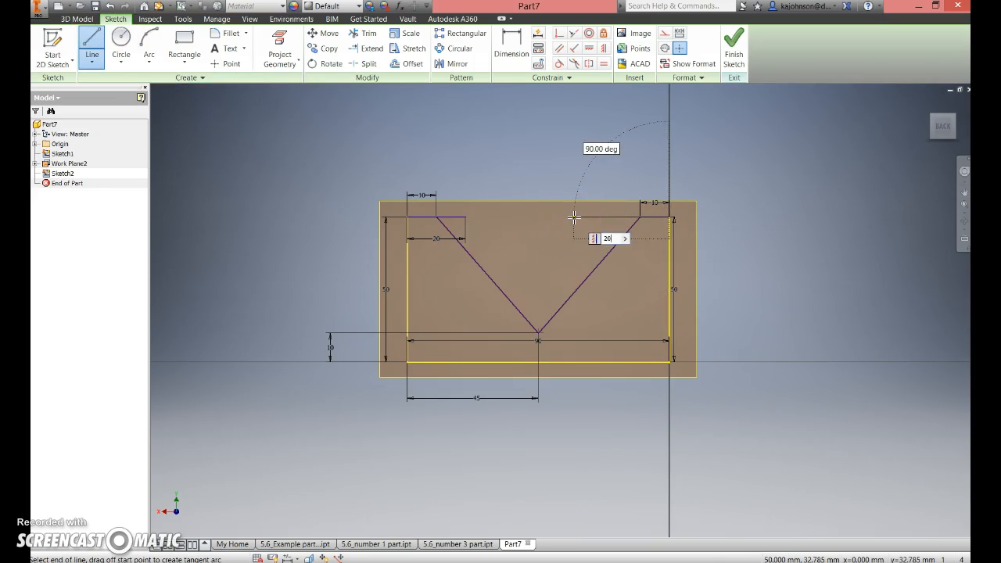
key("Return")
key("Escape")
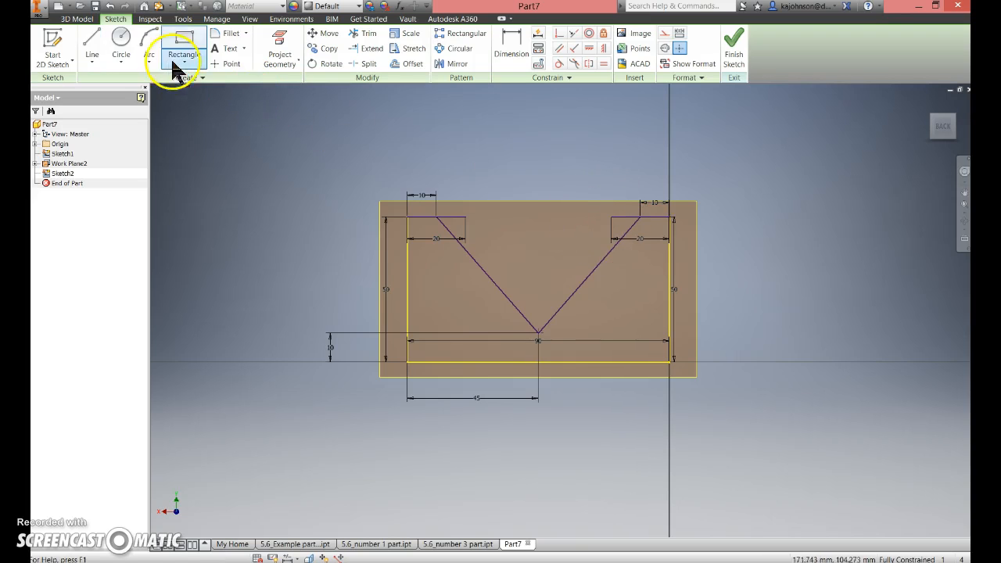
- Place a sketch point directly above the front V's vertex, about 23 mm above the base line
left_click(224, 64)
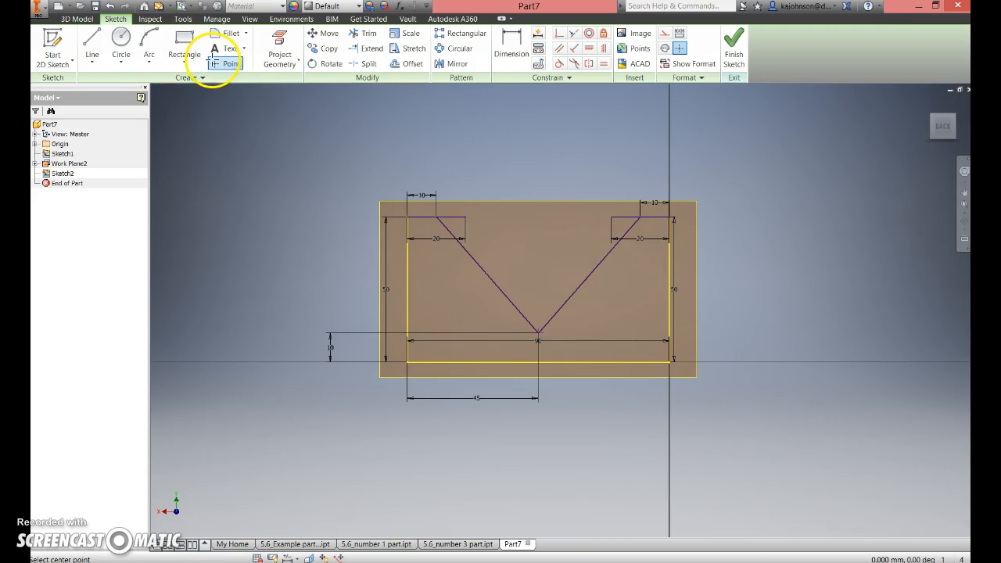
left_click(536, 295)
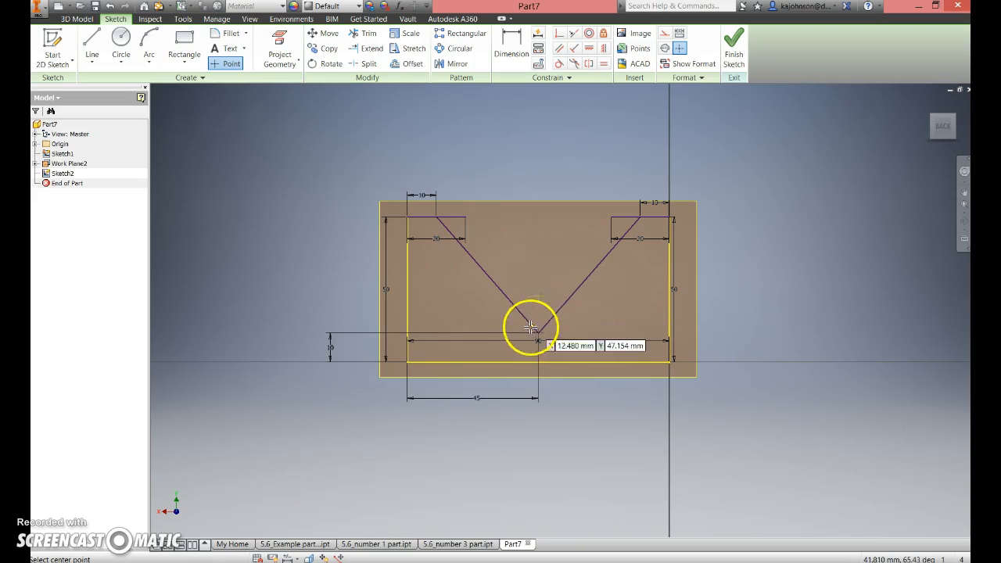
left_click(513, 43)
left_click(538, 297)
left_click(574, 362)
left_click(768, 332)
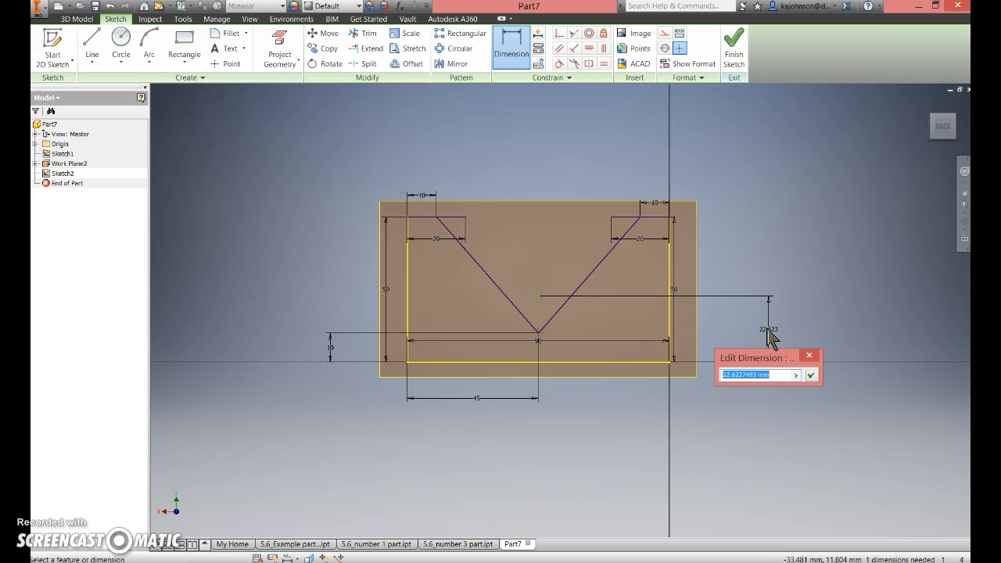
left_click(810, 356)
key("Escape")
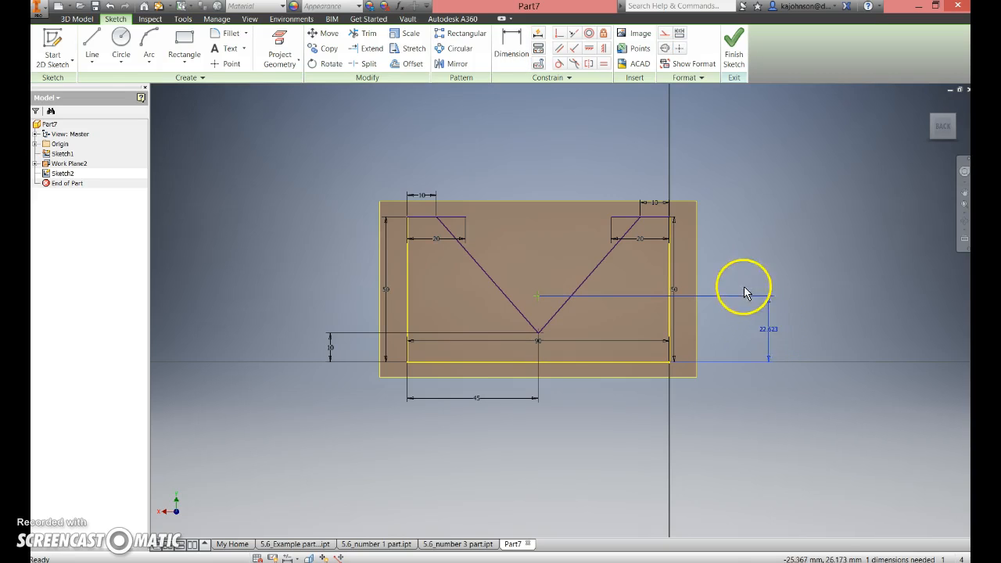
right_click(769, 318)
left_click(767, 282)
- Dimension the sketch point 20 mm below the short horizontal line at the profile's top edge
left_click(512, 45)
left_click(646, 219)
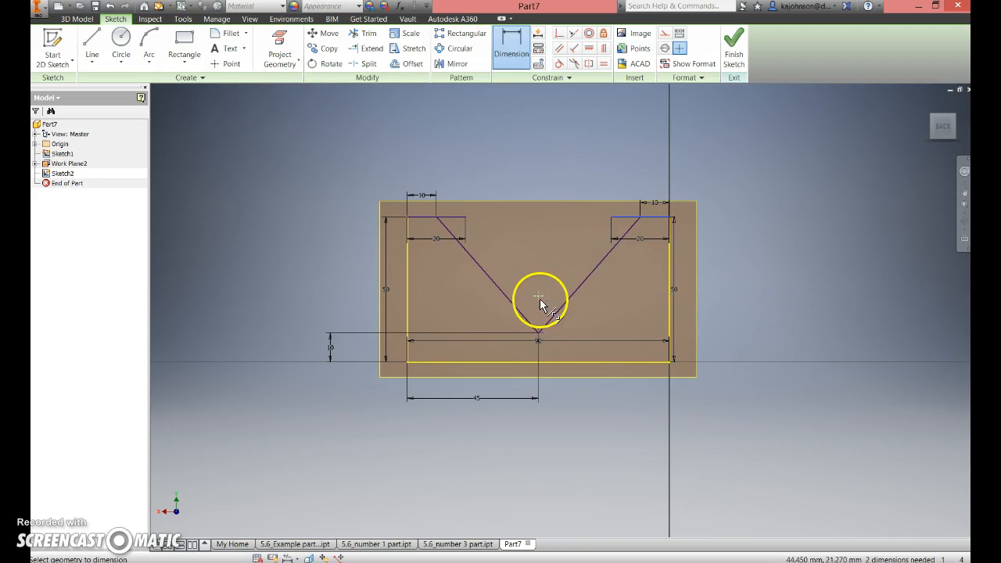
left_click(538, 296)
left_click(759, 257)
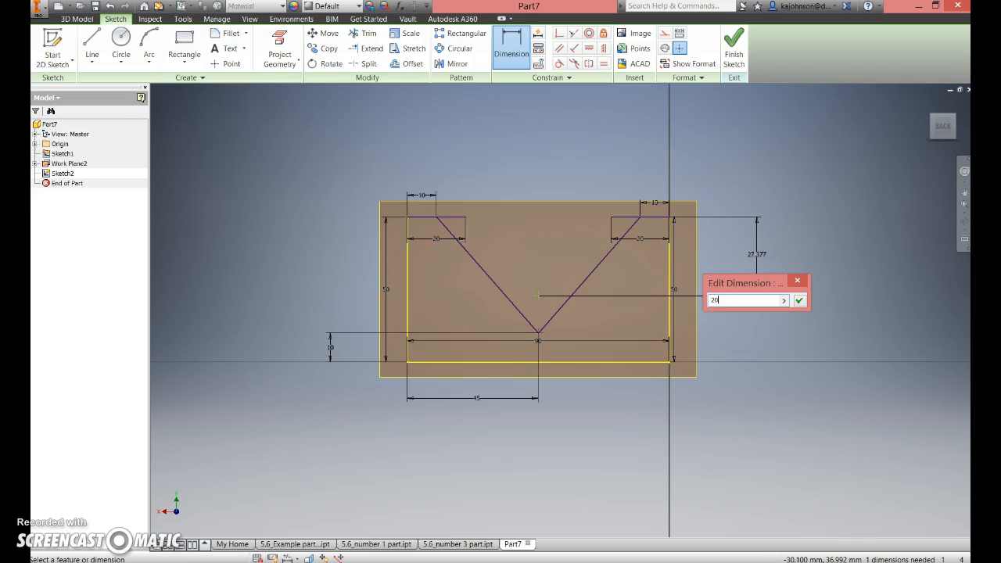
key("Return")
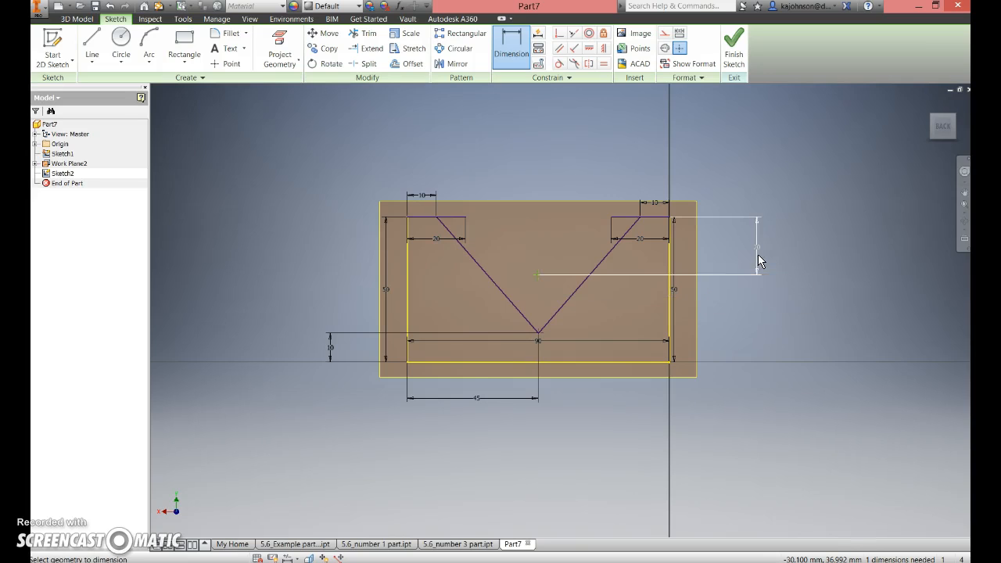
- Dimension the sketch point horizontally at 45 mm from the projected vertical side line
left_click(670, 253)
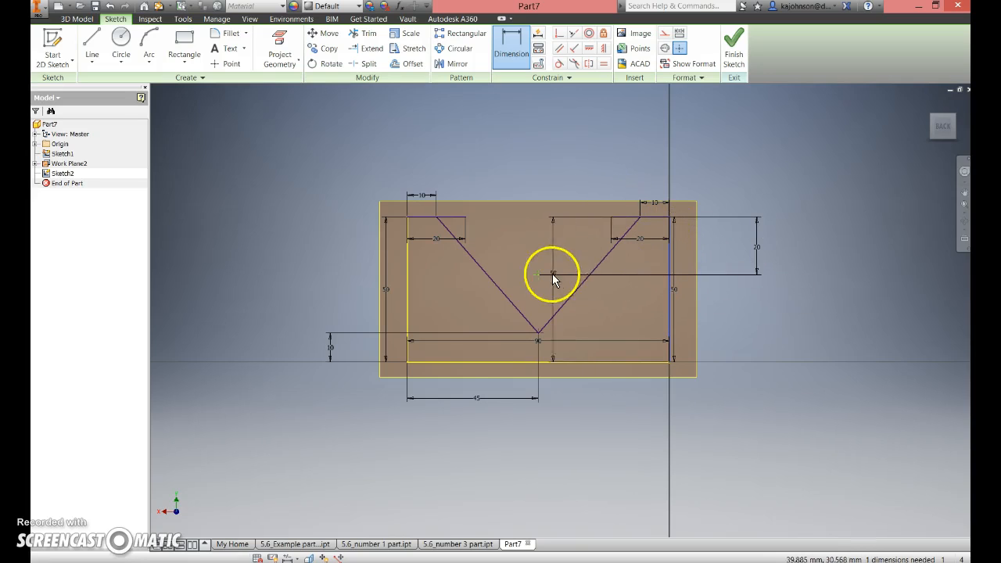
left_click(537, 275)
left_click(593, 169)
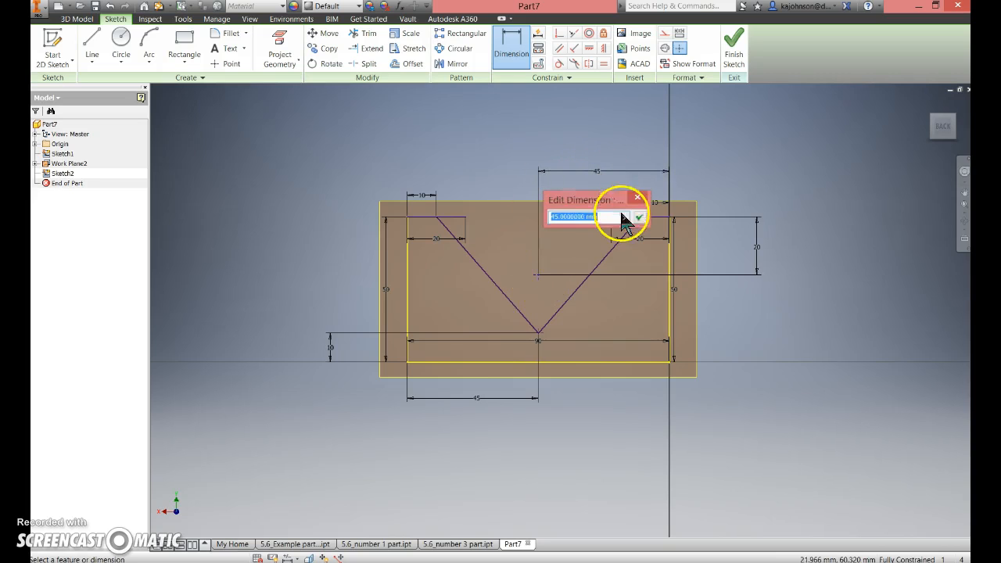
left_click(638, 218)
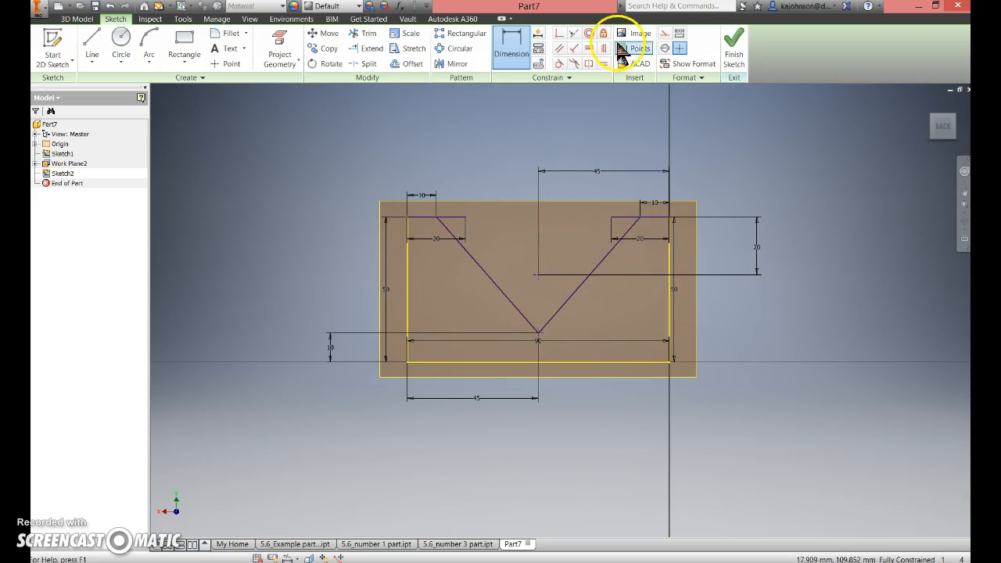
- Draw the rear V with two lines joining the inner ends of the short horizontals through the sketch point, and finish the sketch
left_click(92, 43)
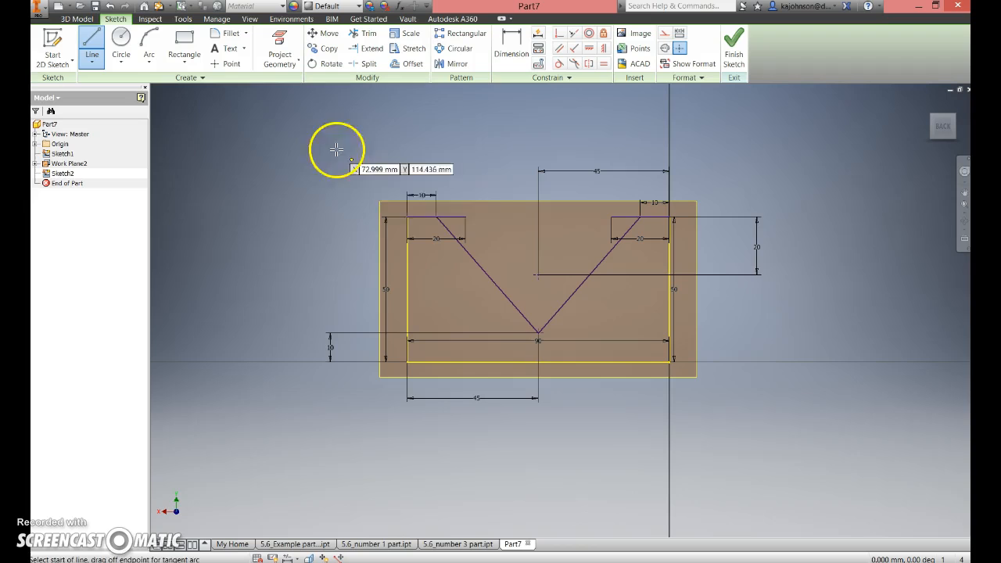
left_click(466, 217)
left_click(537, 275)
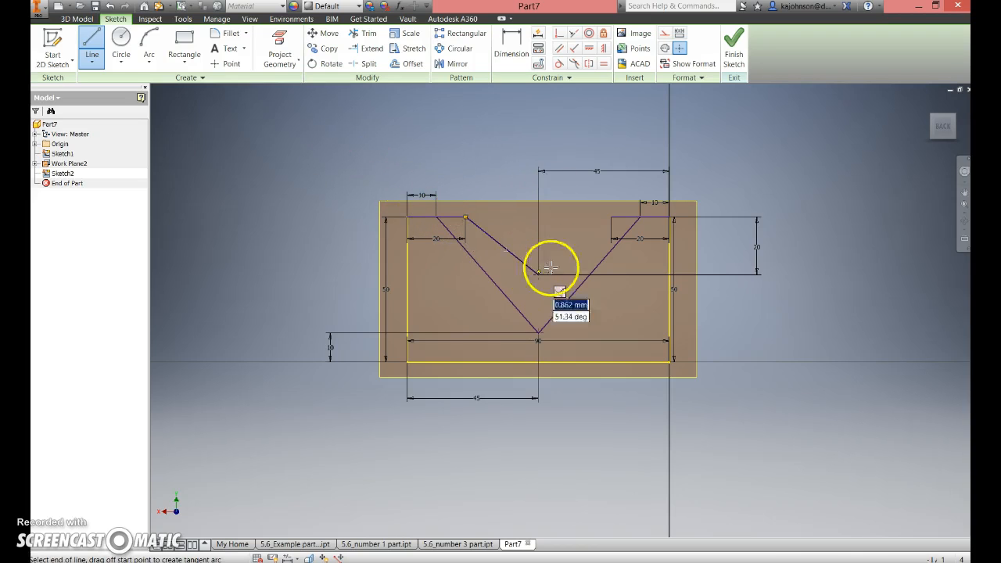
left_click(614, 218)
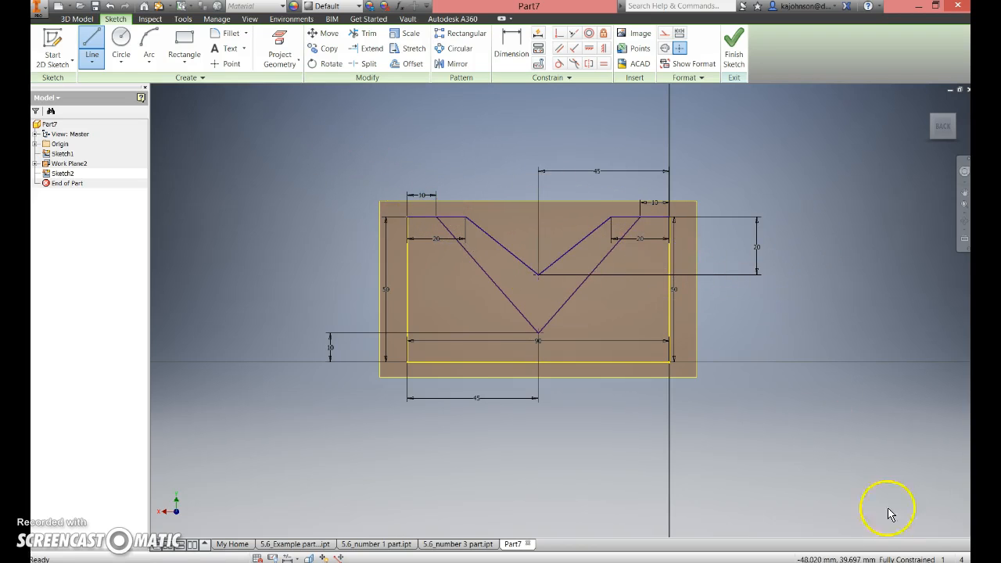
key("Escape")
left_click(737, 49)
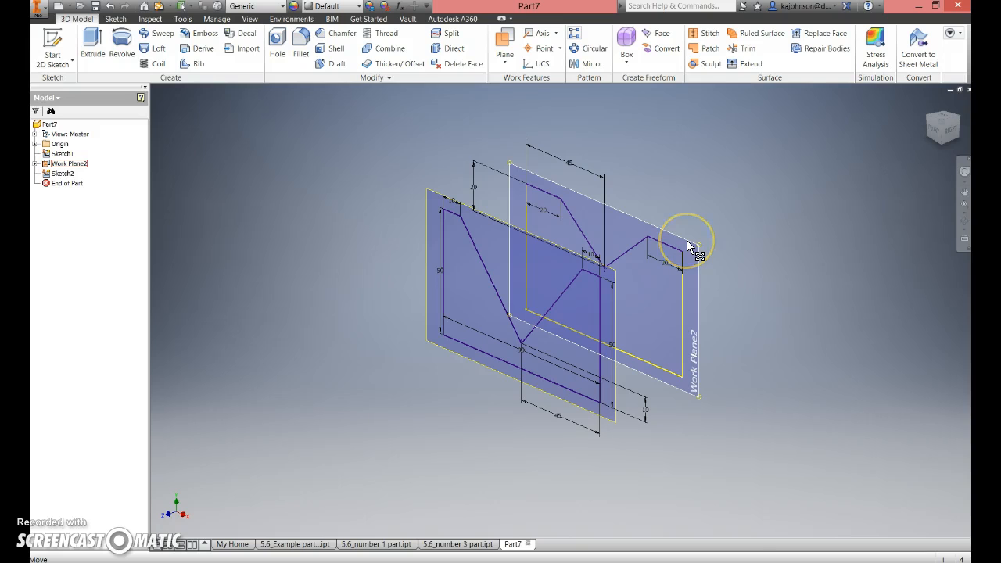
- Check the 5.6_number 3 part example, then loft a solid in Part7 from the front profile to the rear profile
left_click(473, 544)
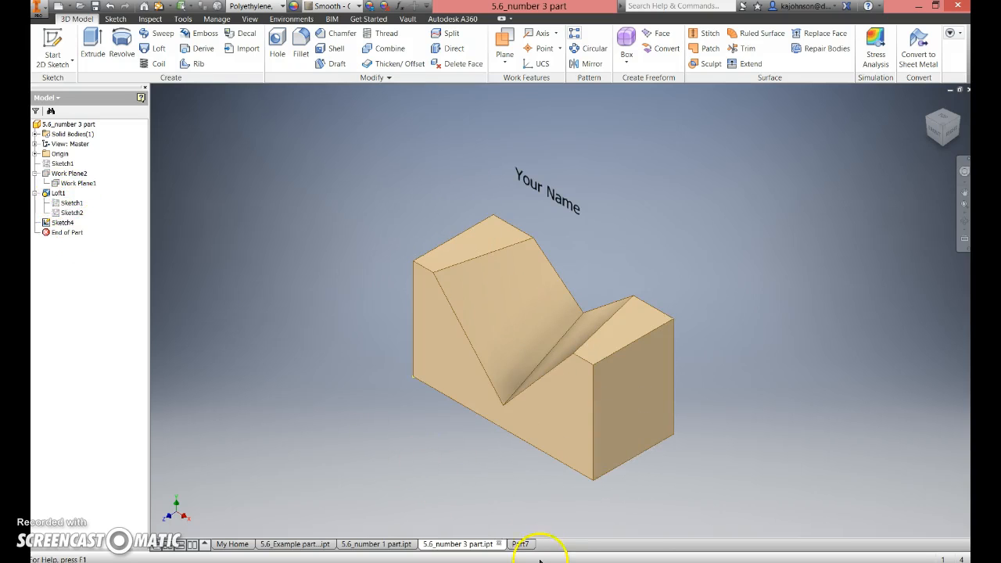
left_click(520, 544)
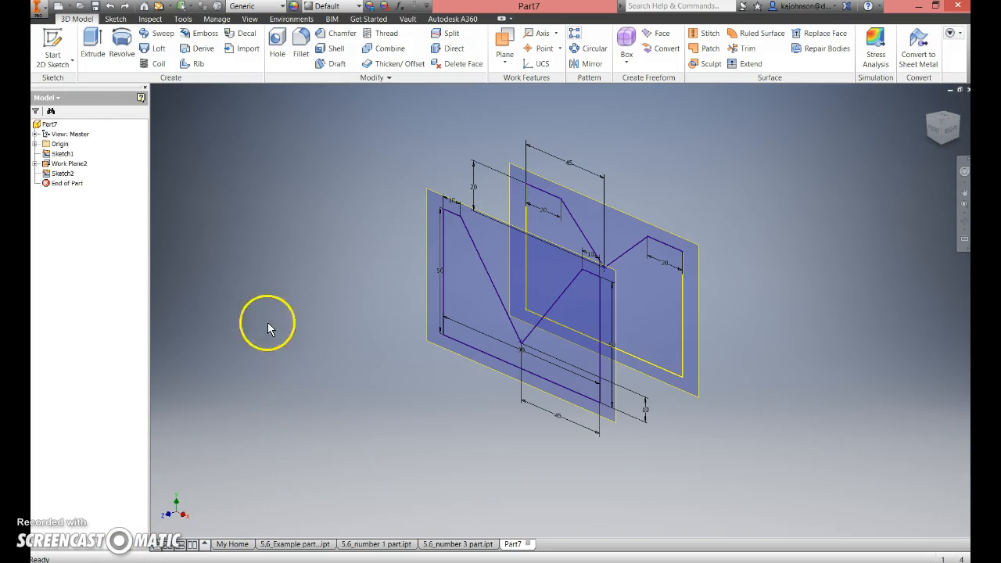
left_click(157, 55)
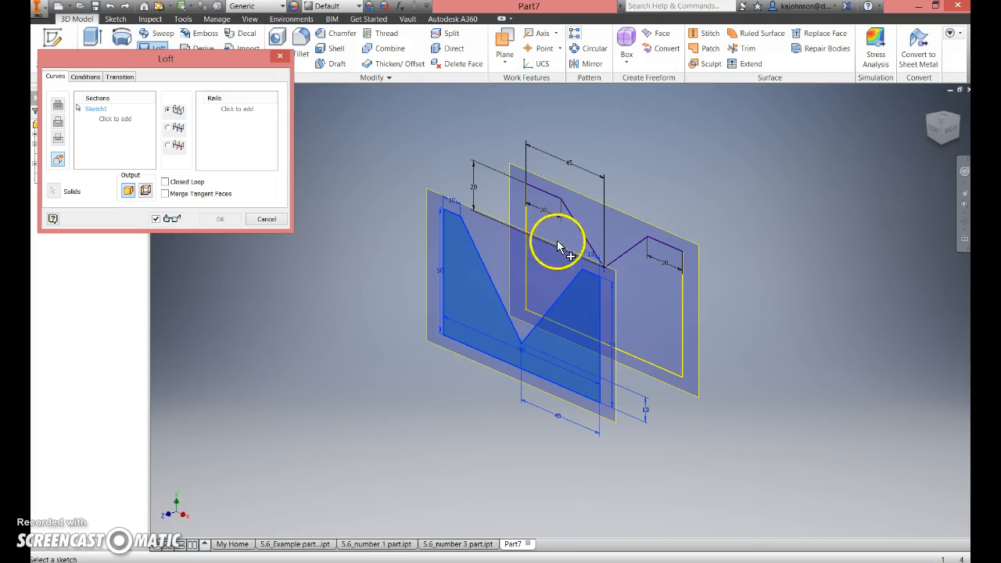
left_click(579, 227)
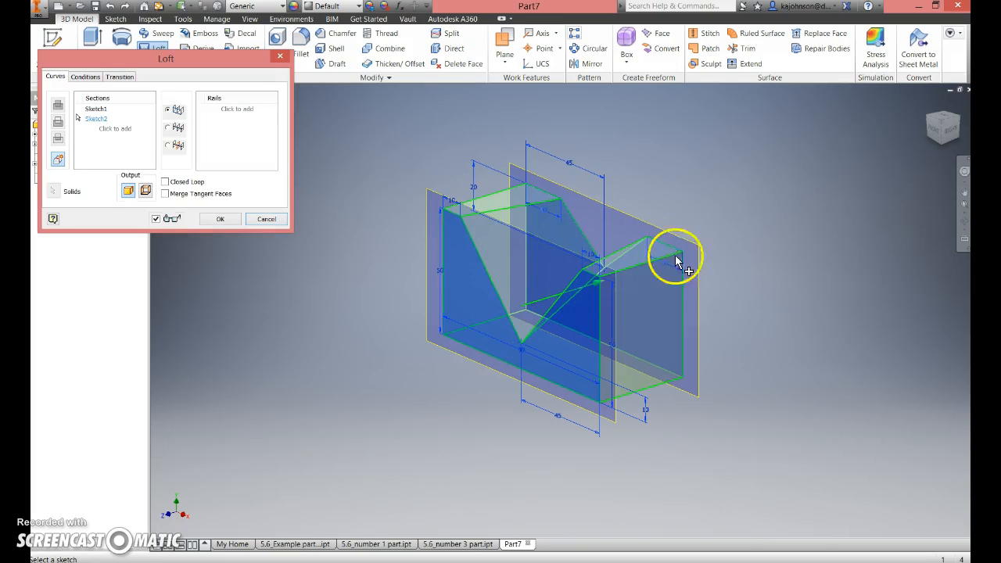
left_click(234, 220)
middle_click_drag(402, 339, 420, 379, "shift")
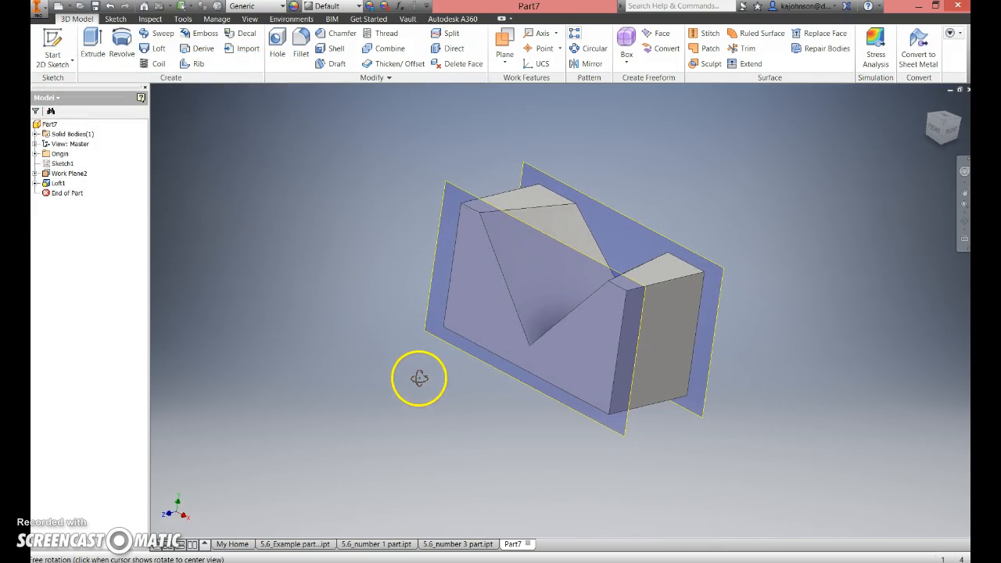
- Hide the front and rear work planes around the lofted block
right_click(628, 430)
left_click(651, 453)
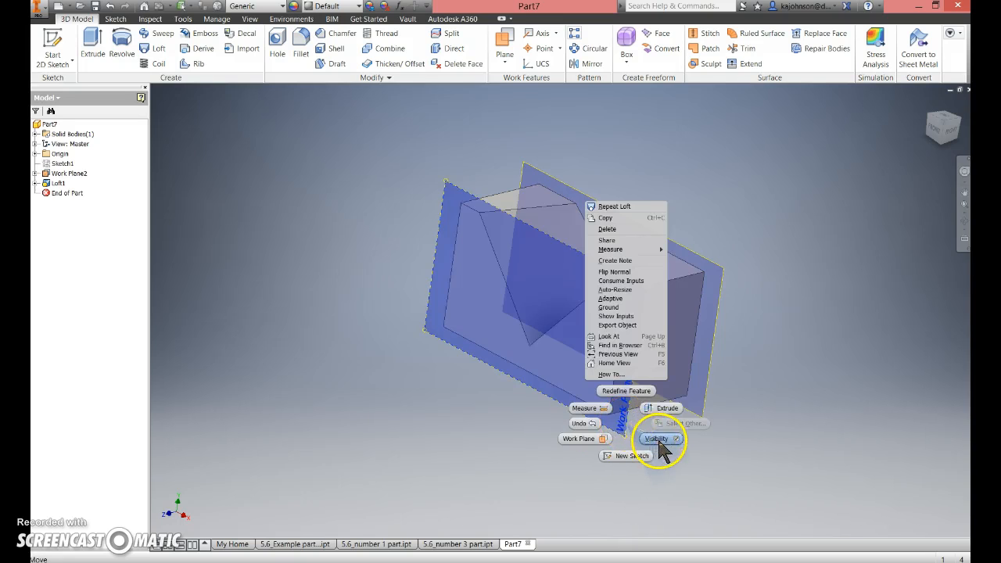
left_click(702, 415)
right_click(702, 415)
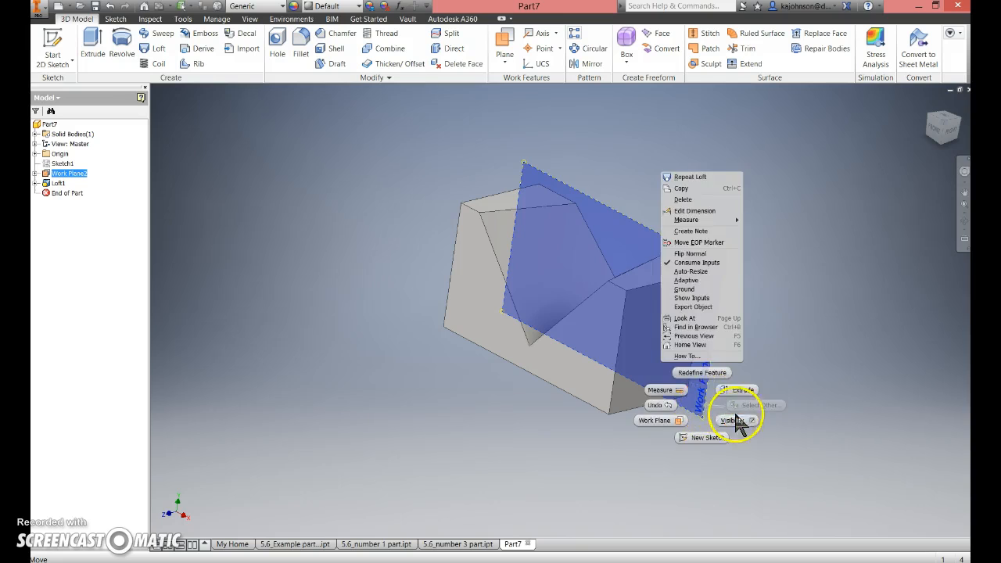
left_click(711, 429)
middle_click_drag(705, 303, 697, 318, "shift")
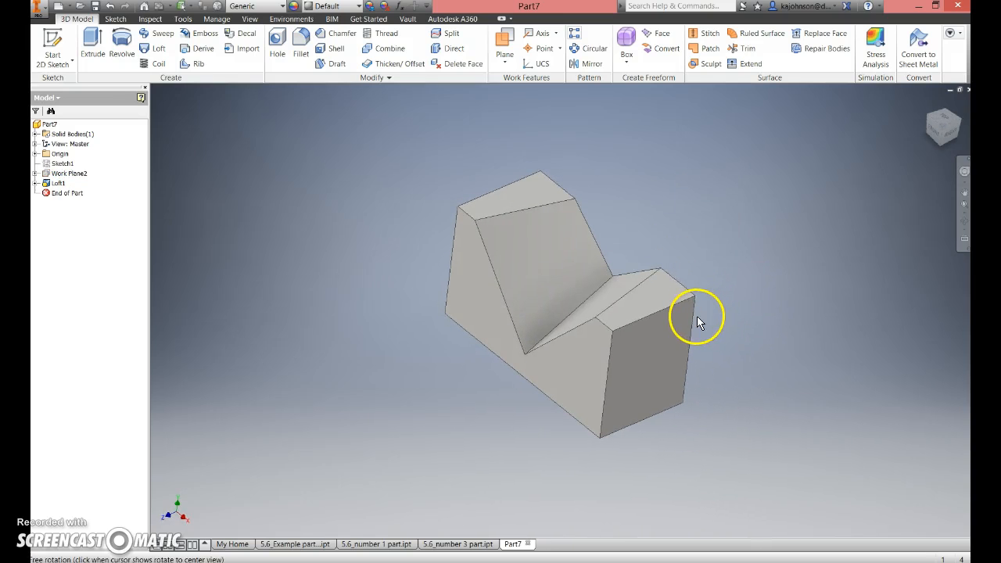
- Add the text "Your Name" above the V notch in a new sketch on the block's front face
left_click(115, 19)
left_click(228, 49)
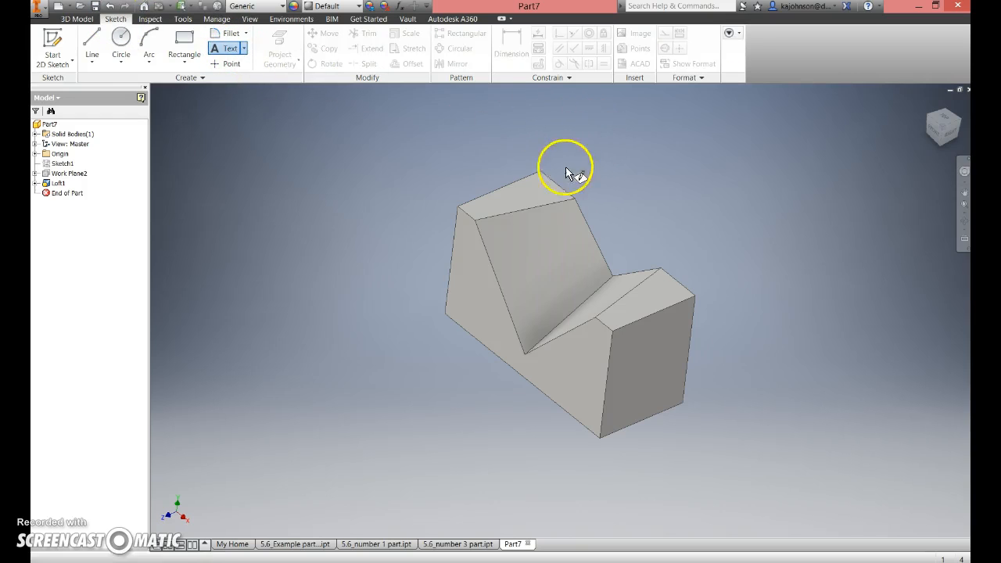
left_click(481, 306)
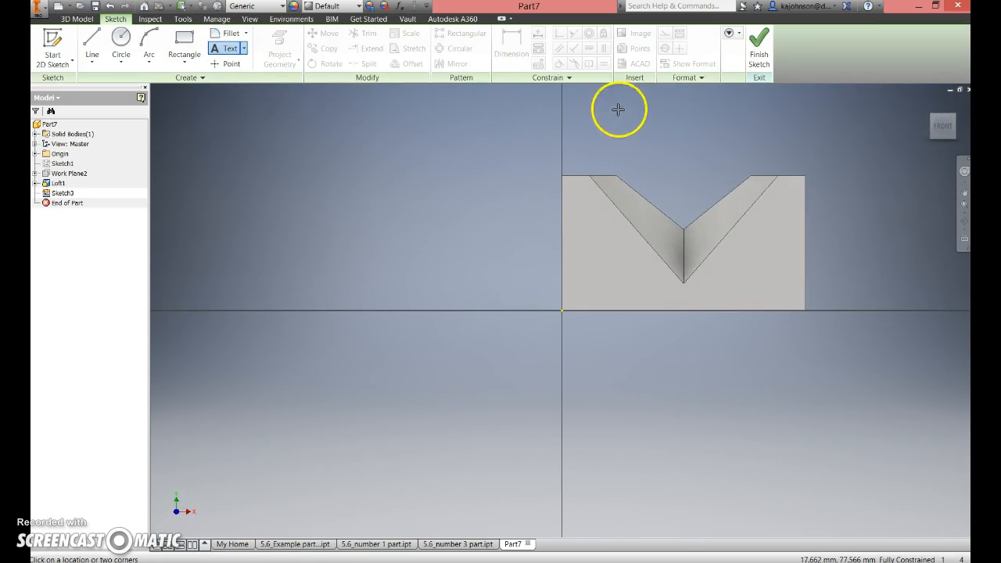
left_click(608, 101)
left_click(787, 128)
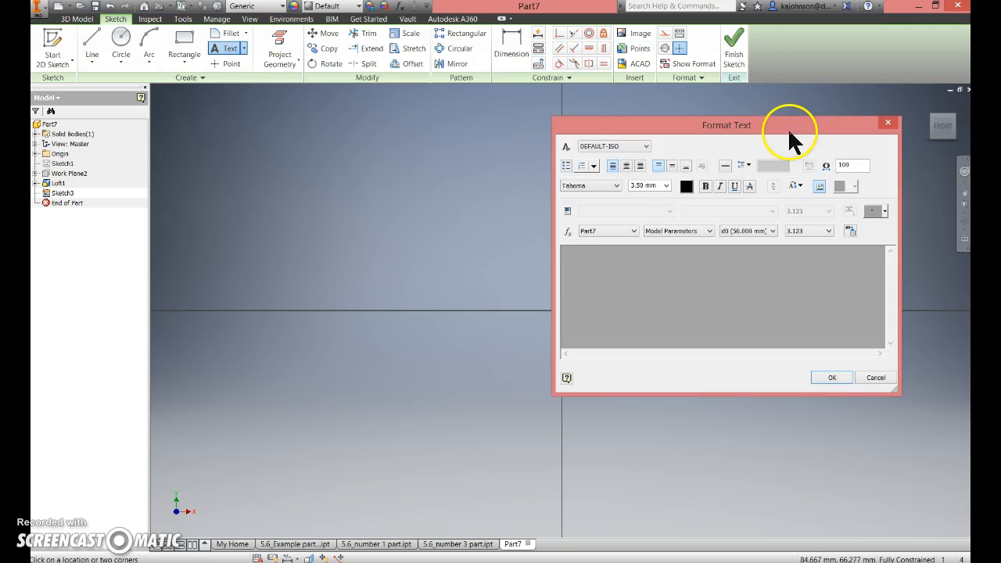
type("Your Namw")
key("BackSpace")
type("e")
left_click(831, 379)
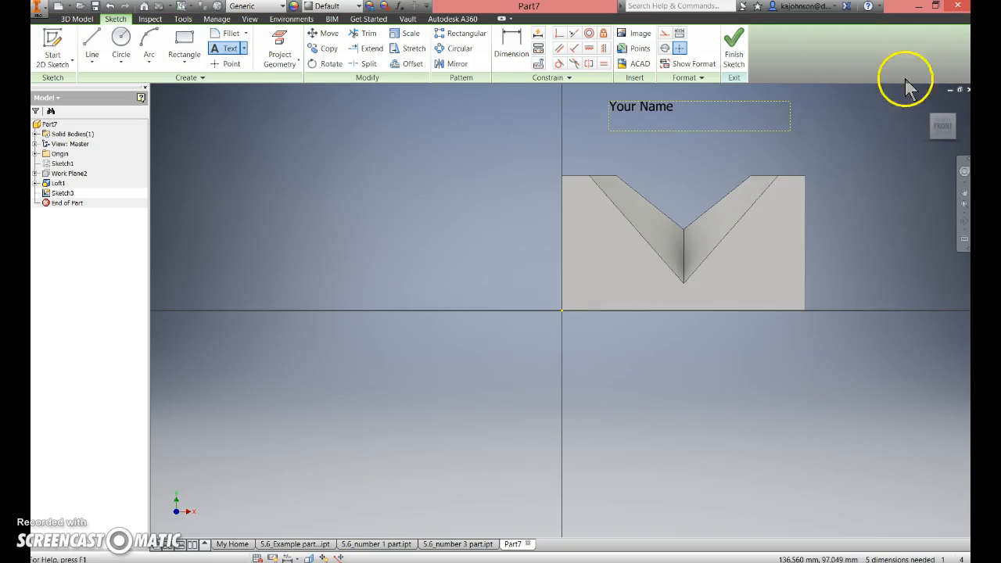
- Finish the text sketch and move the text clear of the block, above the V notch in the isometric view
left_click(929, 105)
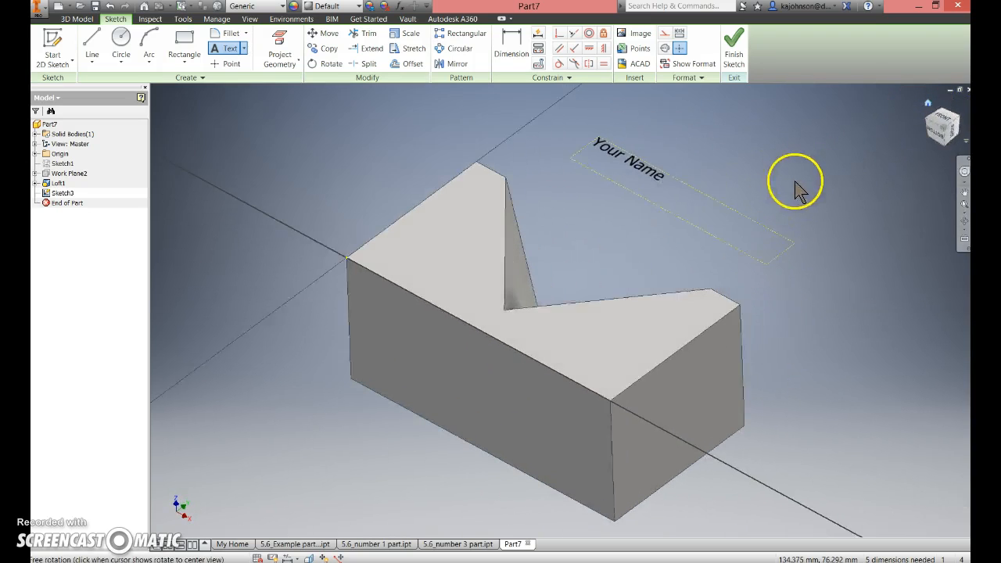
left_click(959, 121)
mouse_move(781, 234)
middle_mouse_down("shift")
mouse_move(521, 138)
mouse_move(326, 185)
mouse_move(253, 168)
mouse_move(307, 164)
mouse_move(392, 187)
mouse_move(744, 358)
mouse_move(765, 342)
mouse_move(787, 263)
middle_mouse_up("shift")
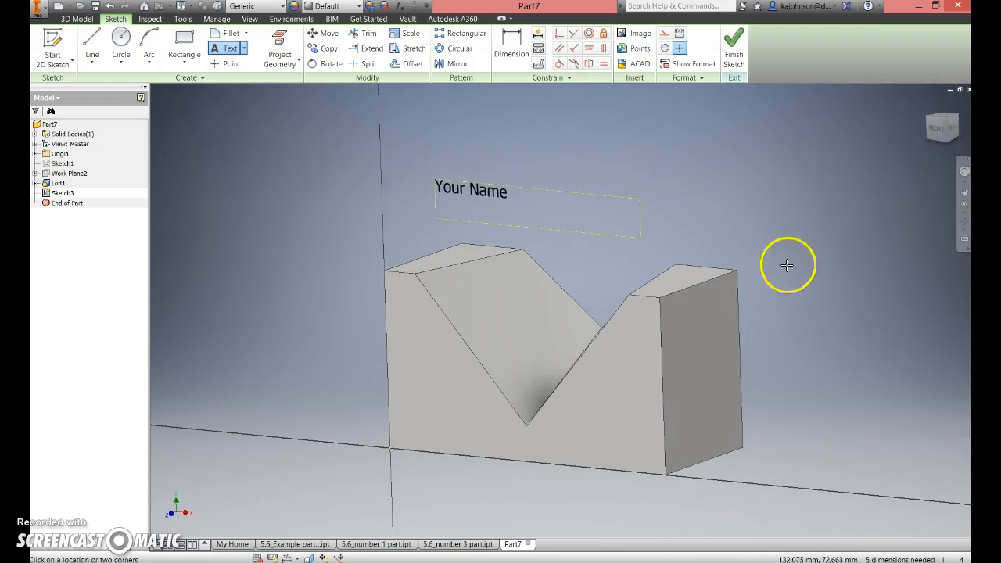
left_click(734, 43)
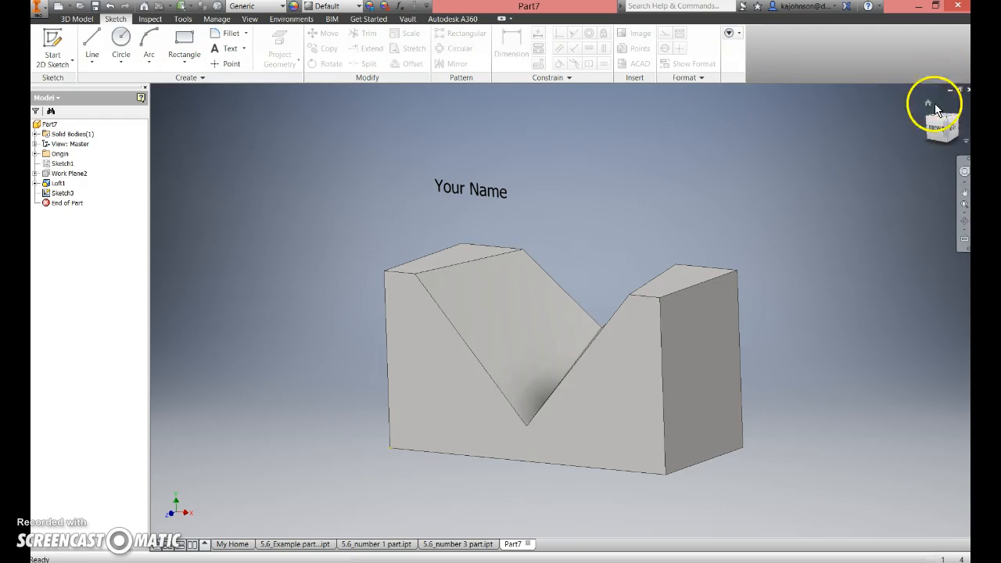
left_click_drag(946, 118, 923, 124)
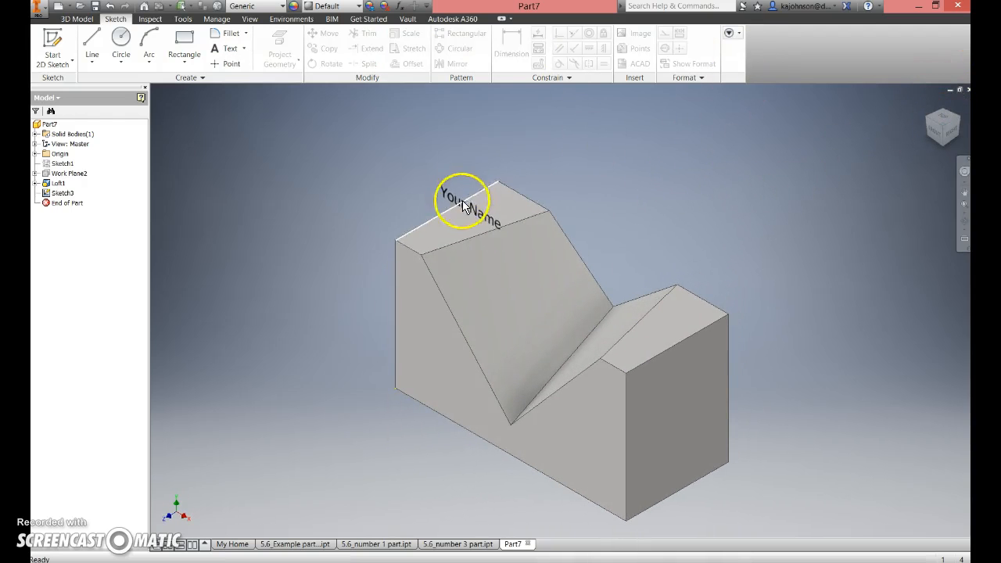
mouse_move(468, 205)
left_mouse_down()
mouse_move(559, 167)
mouse_move(628, 169)
left_mouse_up()
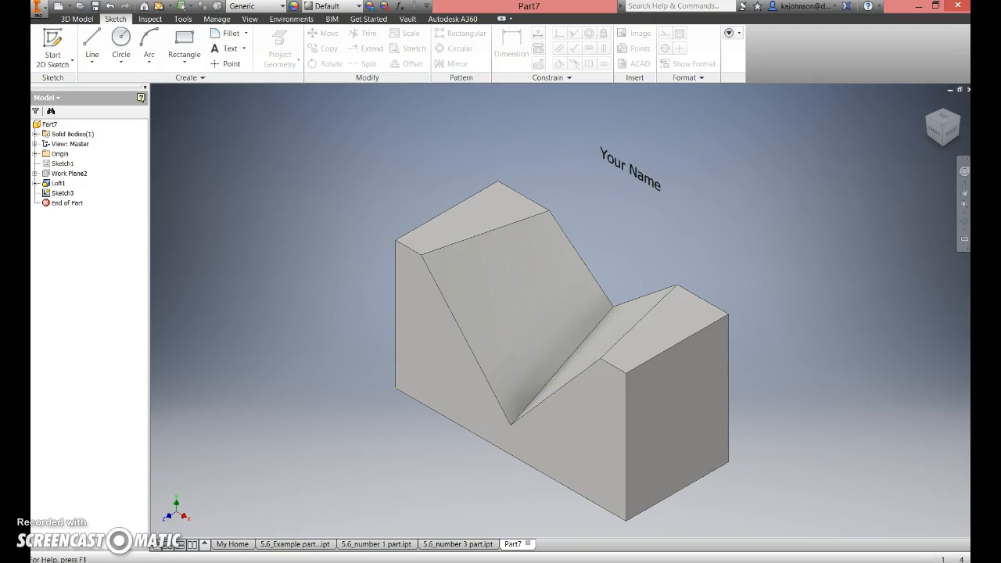
- Set the part's material to Polyethylene, High Density
left_click(252, 7)
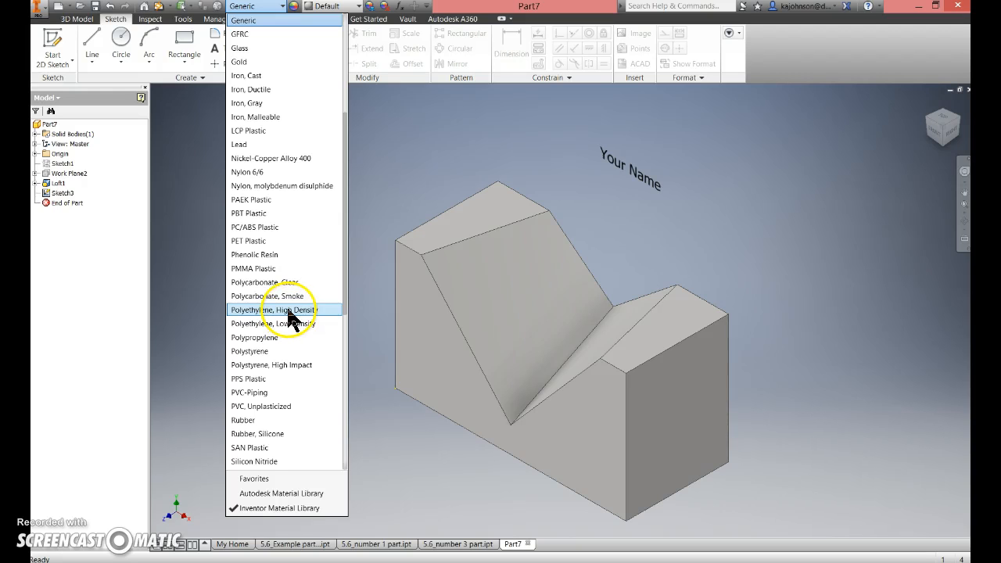
scroll(290, 316, "down", 1)
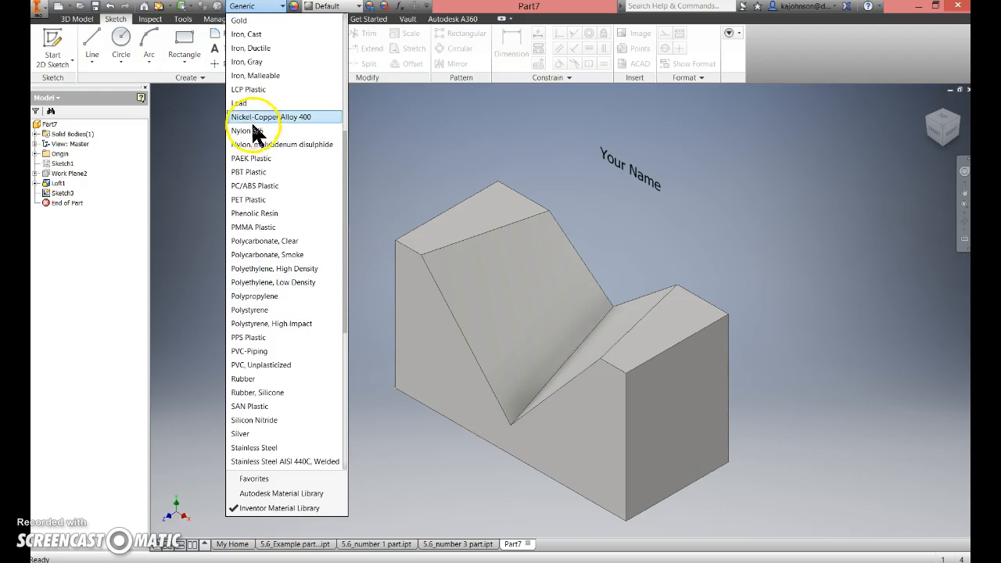
left_click(286, 270)
middle_click_drag(743, 210, 746, 191)
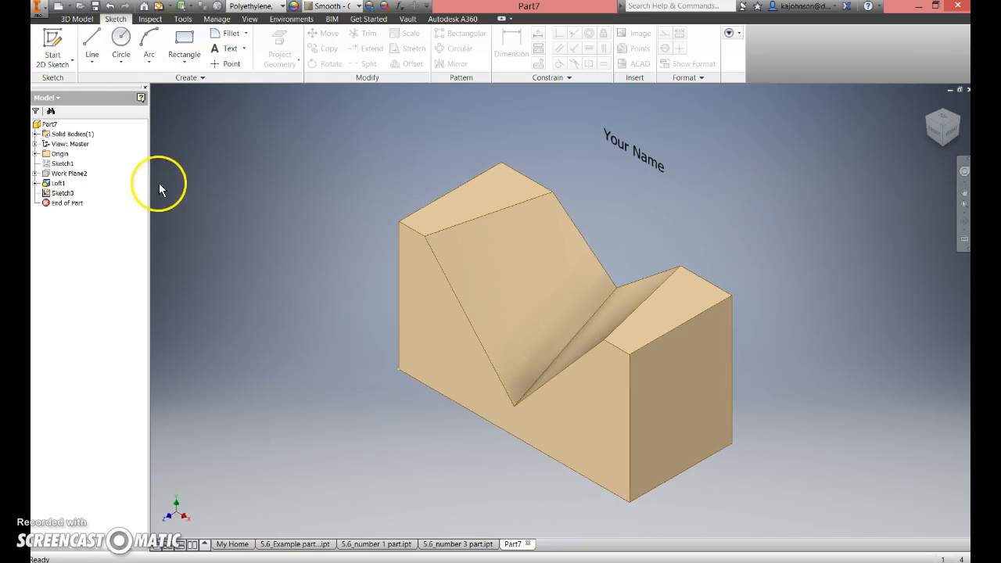